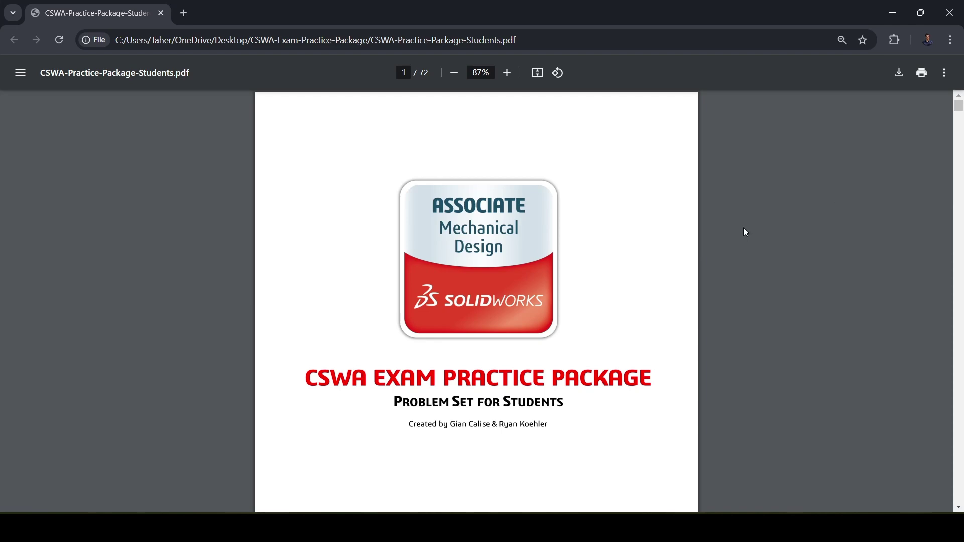
Scroll the practice package PDF down to page 66, Section J – Problem 1, the pliers assembly.
scroll(791, 237, down, 20)
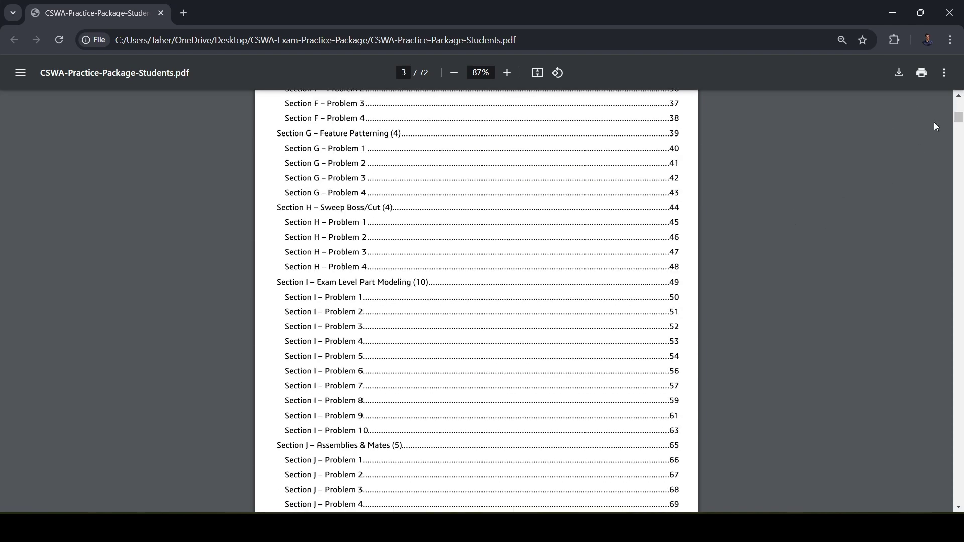
drag(959, 130, 960, 465)
scroll(385, 215, down, 2)
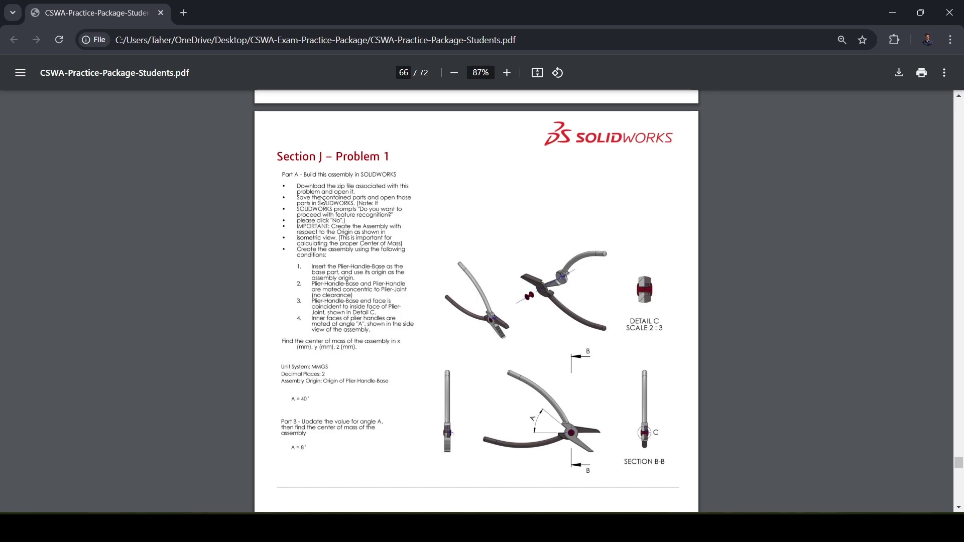
Zoom the PDF to 131% and read Problem 1's MMGS, two-decimal conditions with angle A 40° then 8°.
ctrl+scroll(322, 201, up, 5)
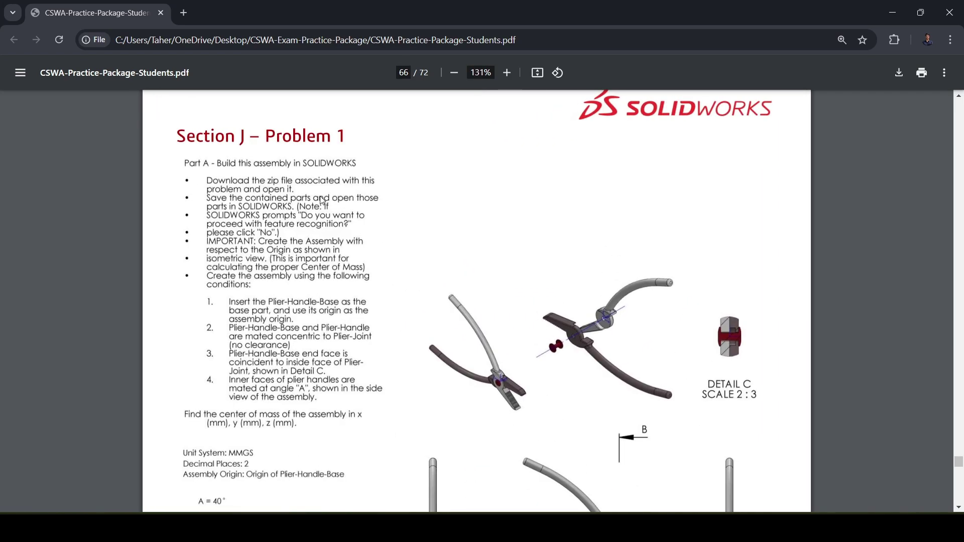
scroll(281, 226, down, 2)
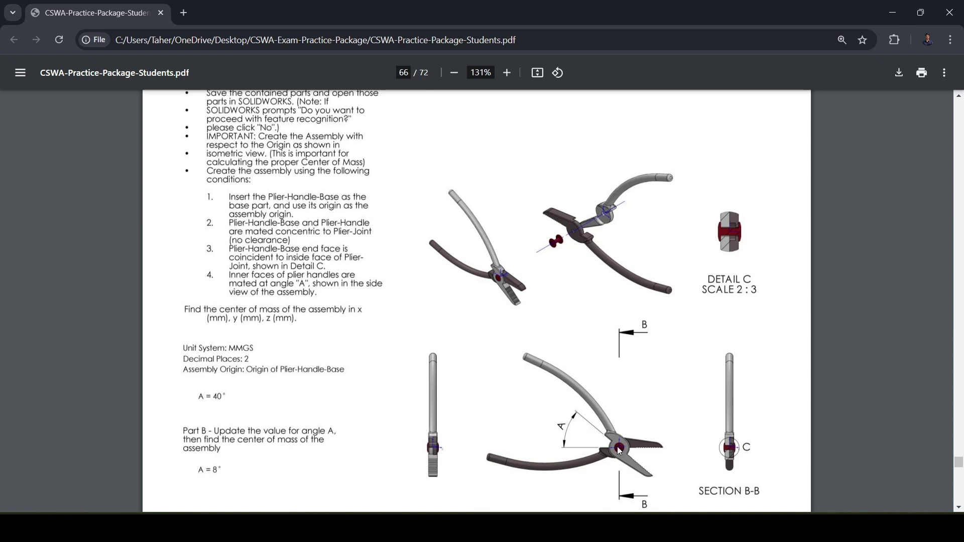
Switch to SOLIDWORKS and create a new assembly document.
key(alt+Tab)
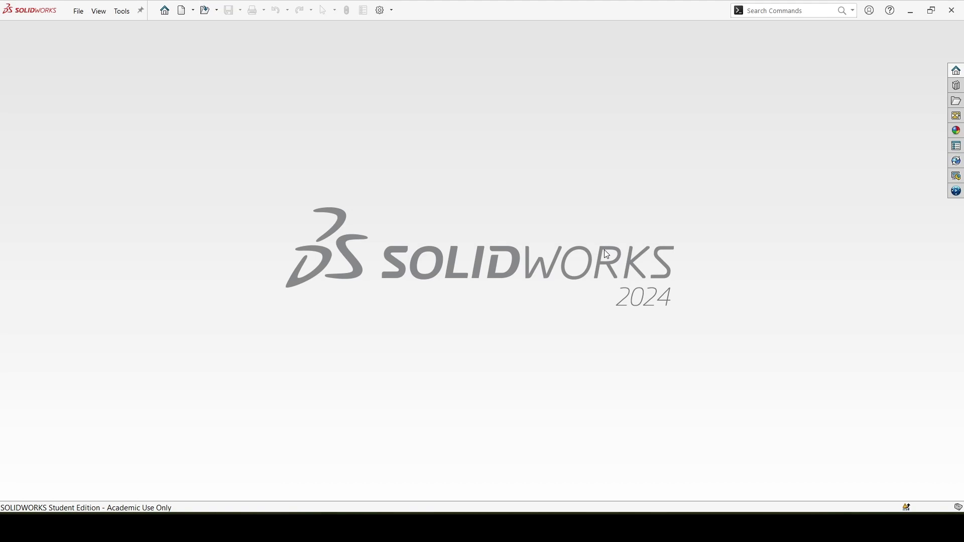
key(ctrl+n)
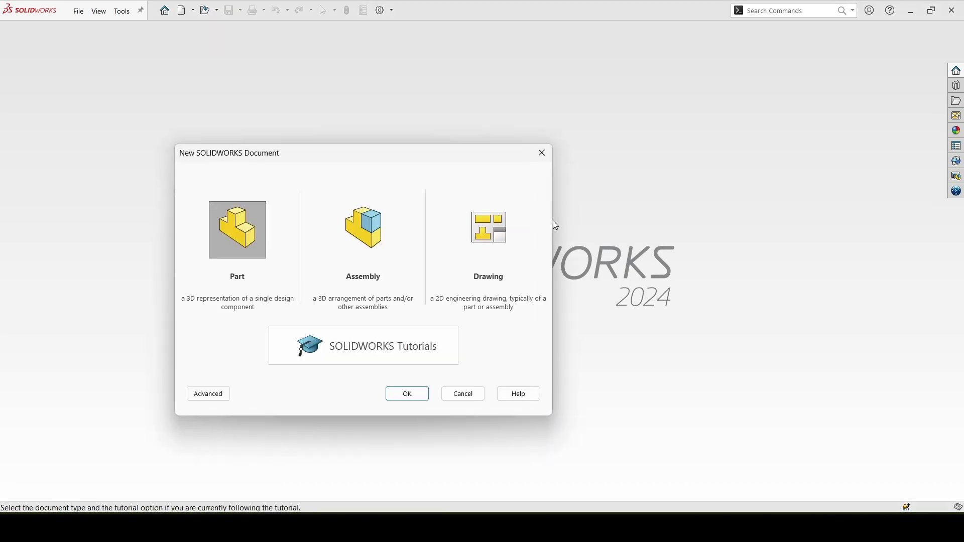
double_click(365, 227)
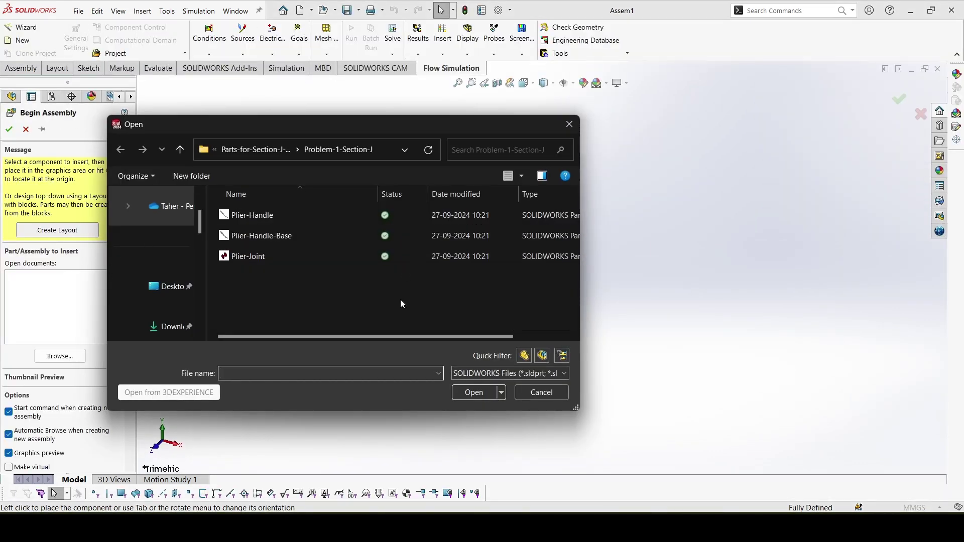
Insert Plier-Handle-Base at the assembly origin as the fixed first component.
click(221, 150)
click(258, 150)
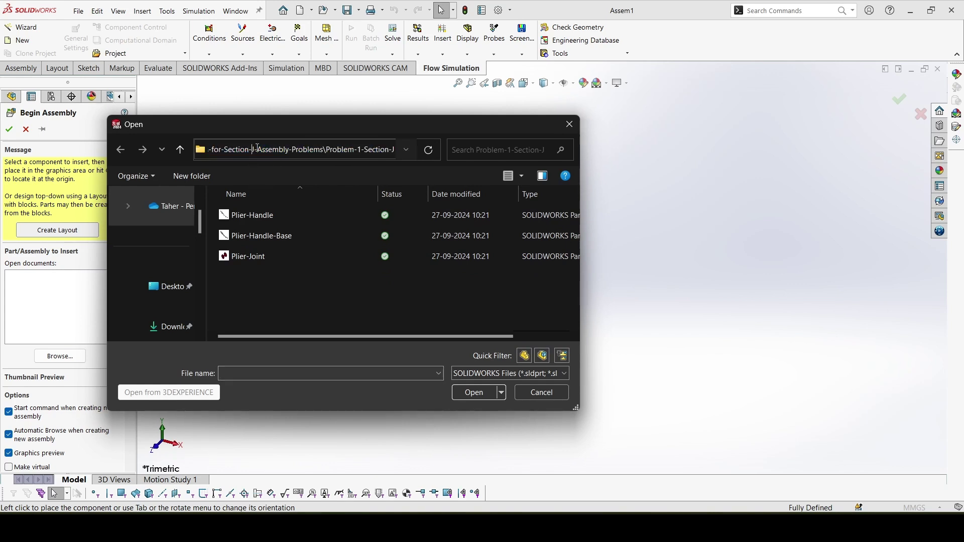
click(318, 301)
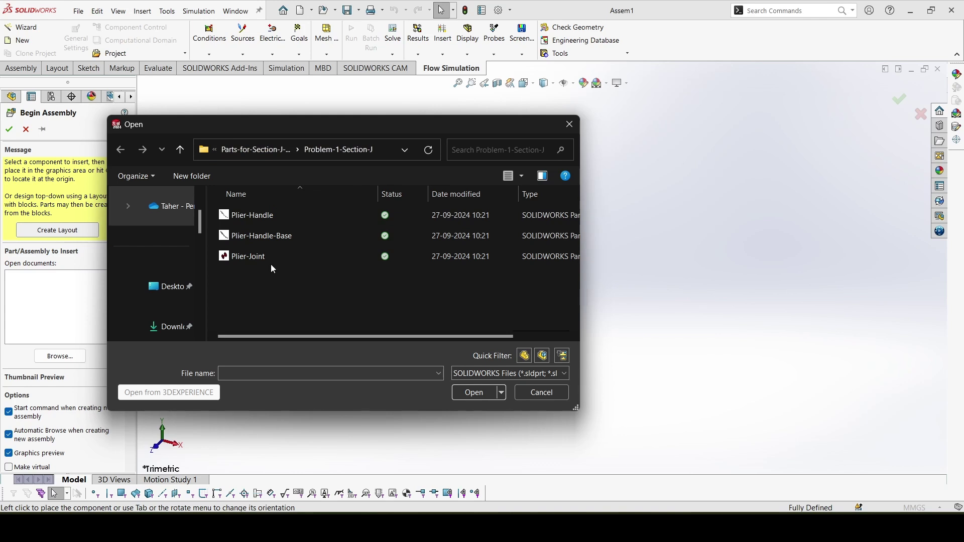
click(291, 237)
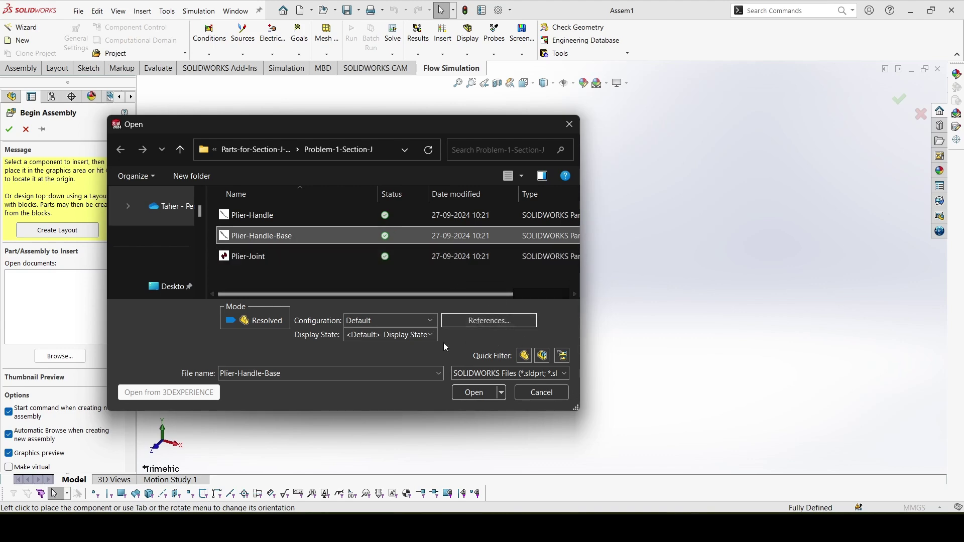
click(475, 394)
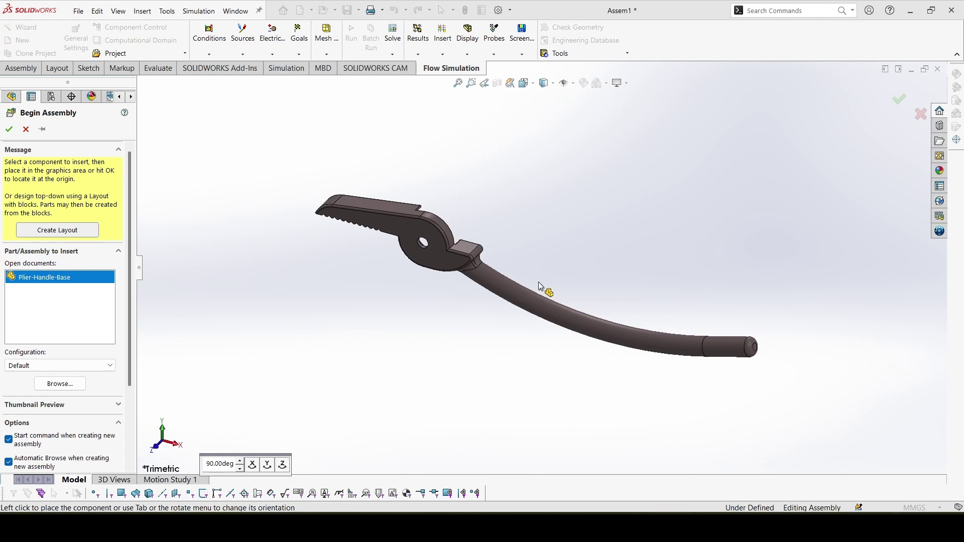
click(539, 283)
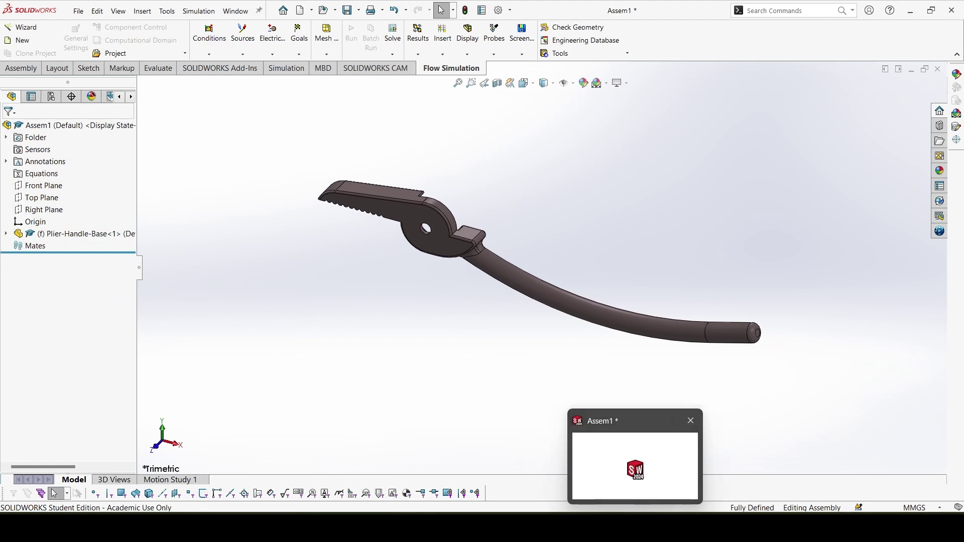
Insert Plier-Handle, rotated about X, beside the base handle.
click(20, 68)
click(75, 35)
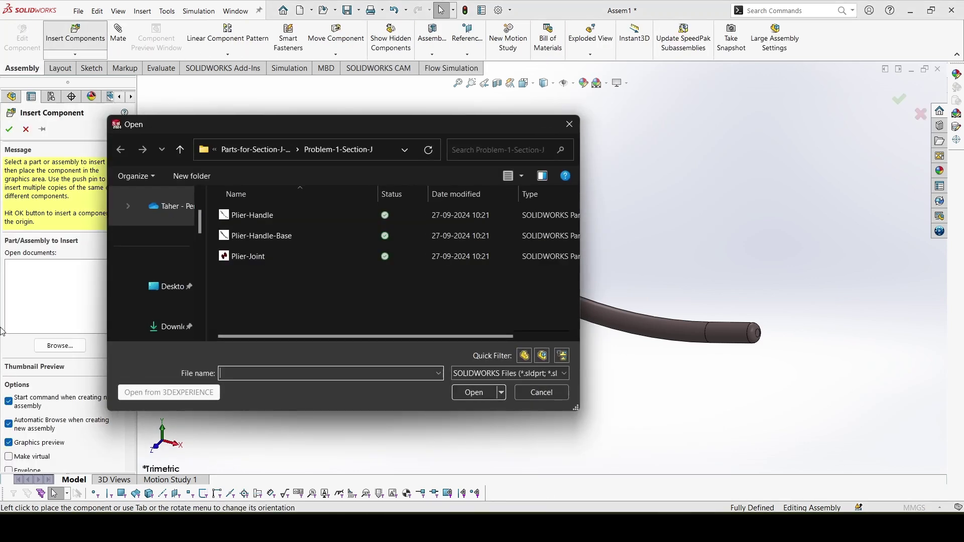
click(312, 211)
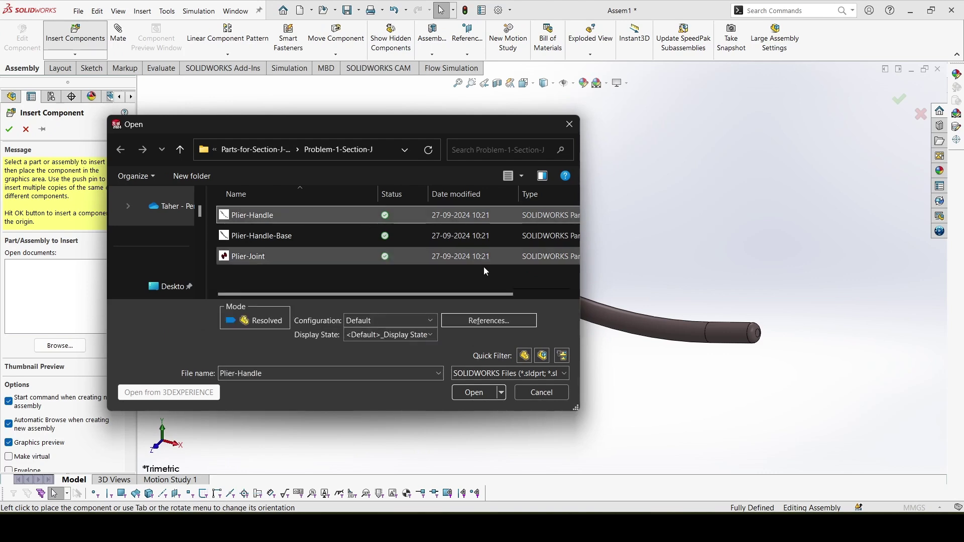
click(470, 391)
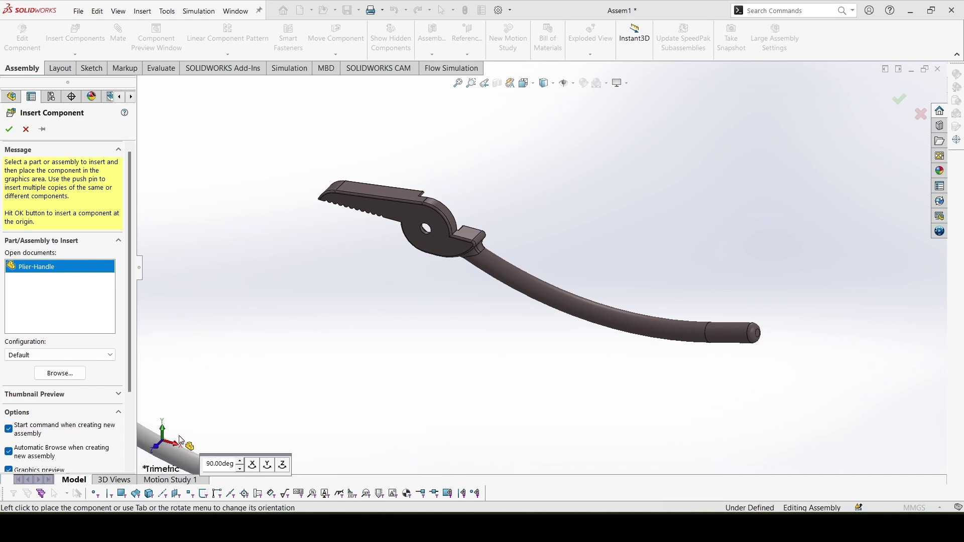
click(252, 466)
click(253, 466)
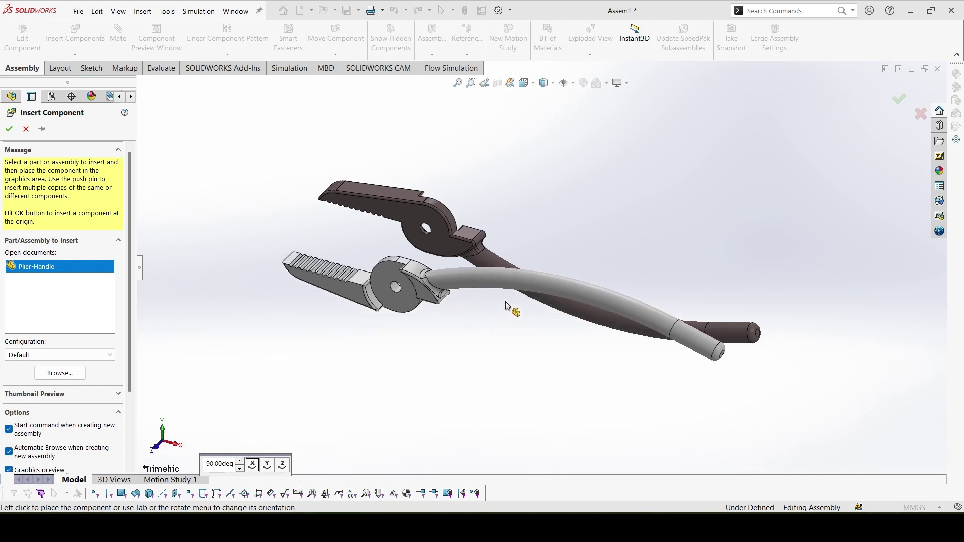
click(523, 307)
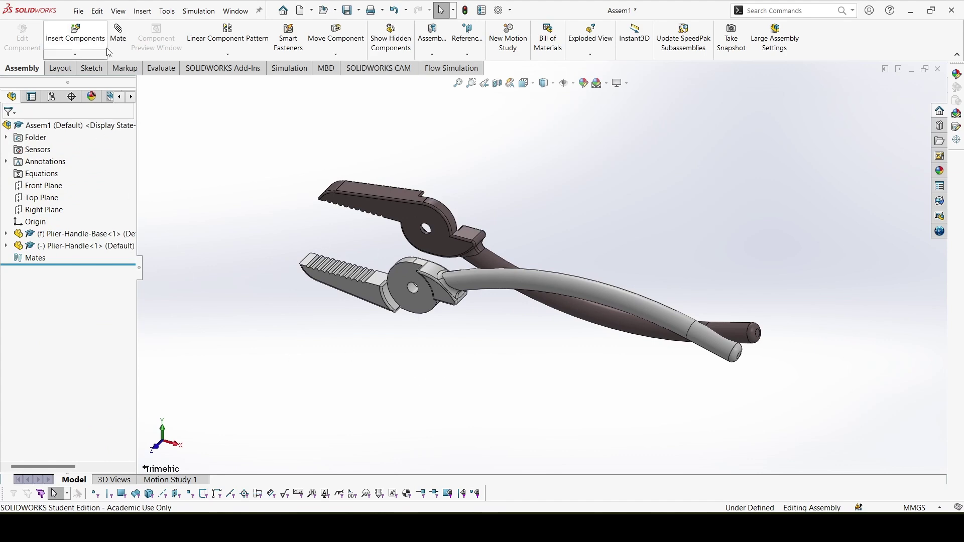
Insert the Plier-Joint pin into the assembly.
click(95, 41)
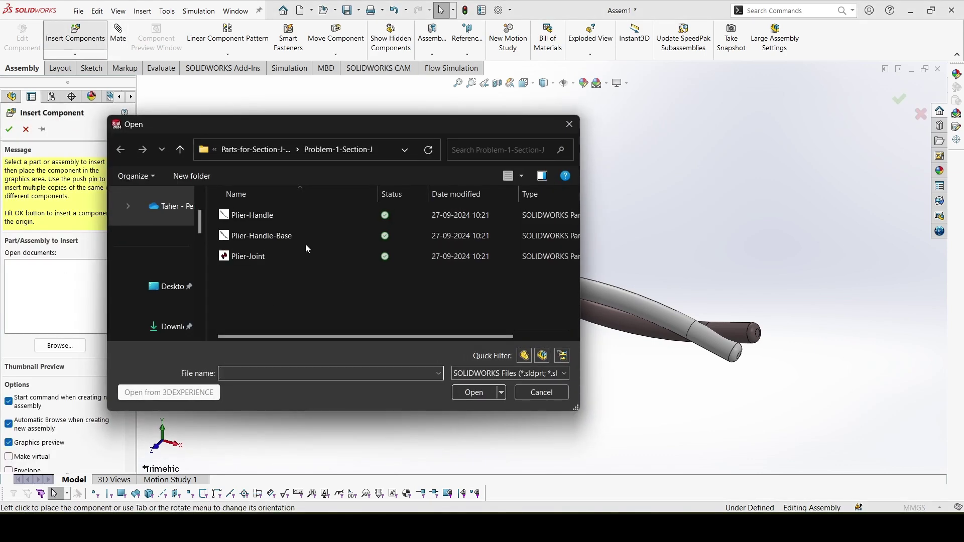
click(266, 257)
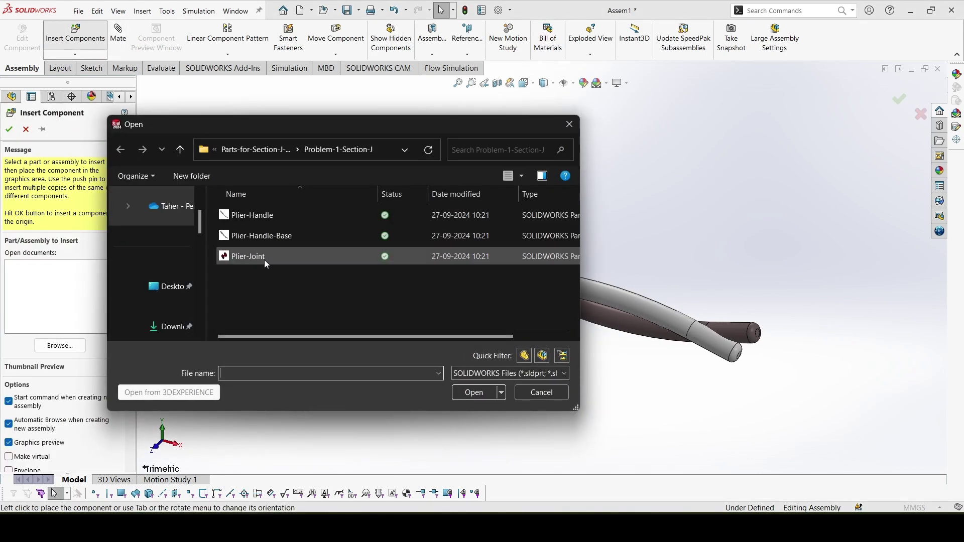
click(475, 393)
click(476, 212)
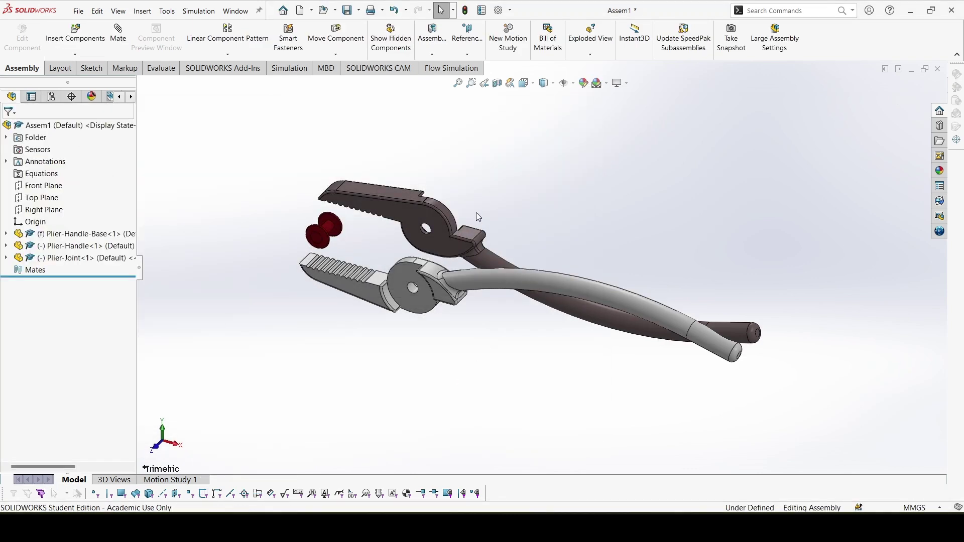
Mate the two handles' pivot holes concentric.
scroll(460, 275, down, 3)
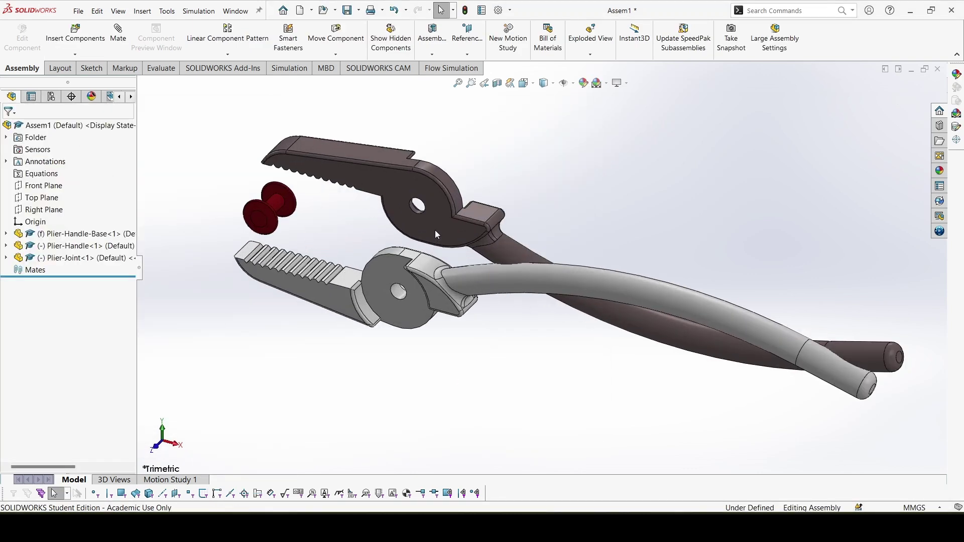
scroll(435, 230, down, 4)
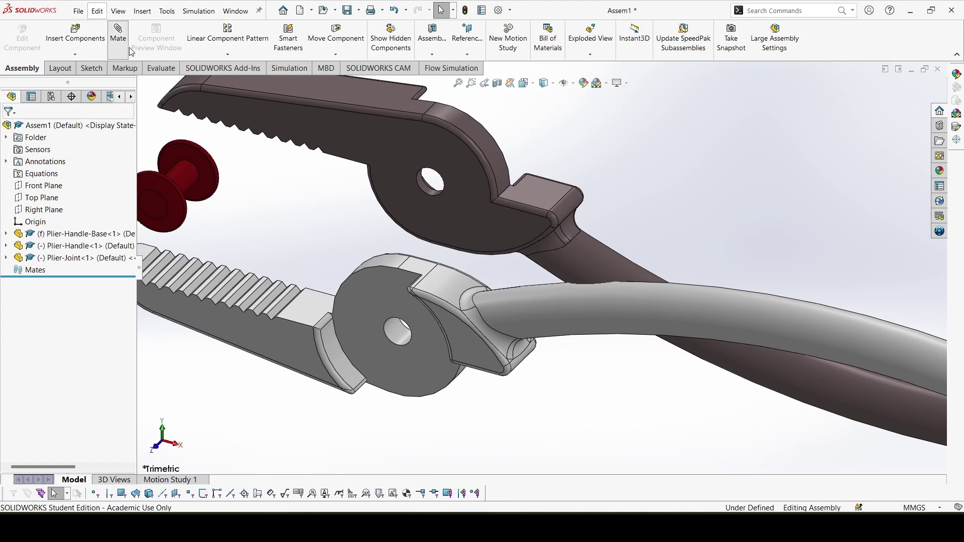
click(402, 342)
click(420, 208)
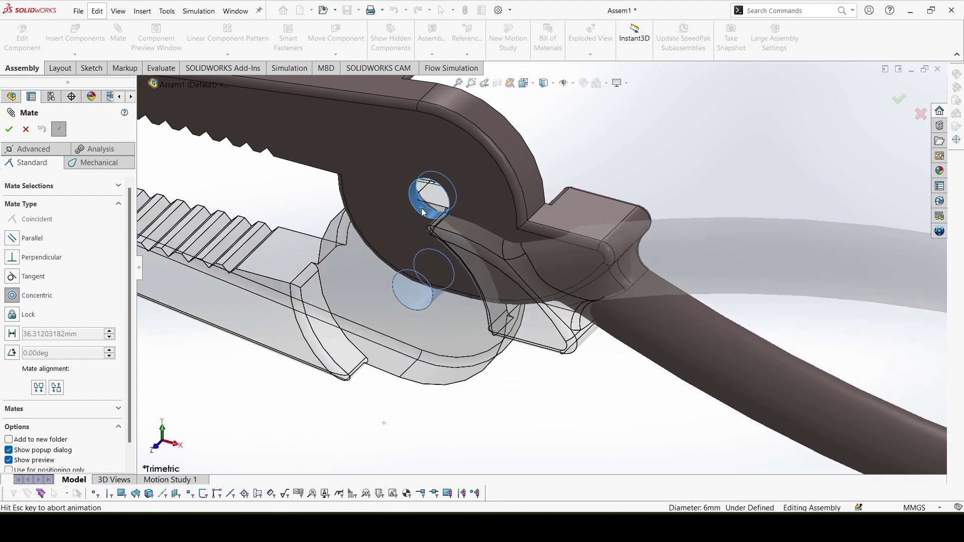
scroll(619, 255, up, 5)
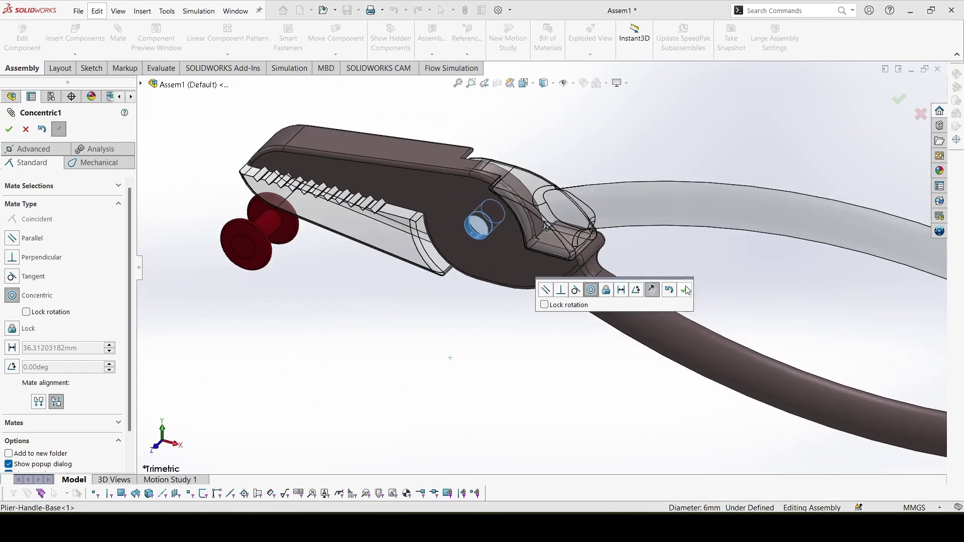
click(686, 290)
Mate the grey and dark handles' pivot faces coincident.
drag(528, 160, 476, 120)
click(504, 117)
middle_drag(504, 117, 465, 204)
click(456, 165)
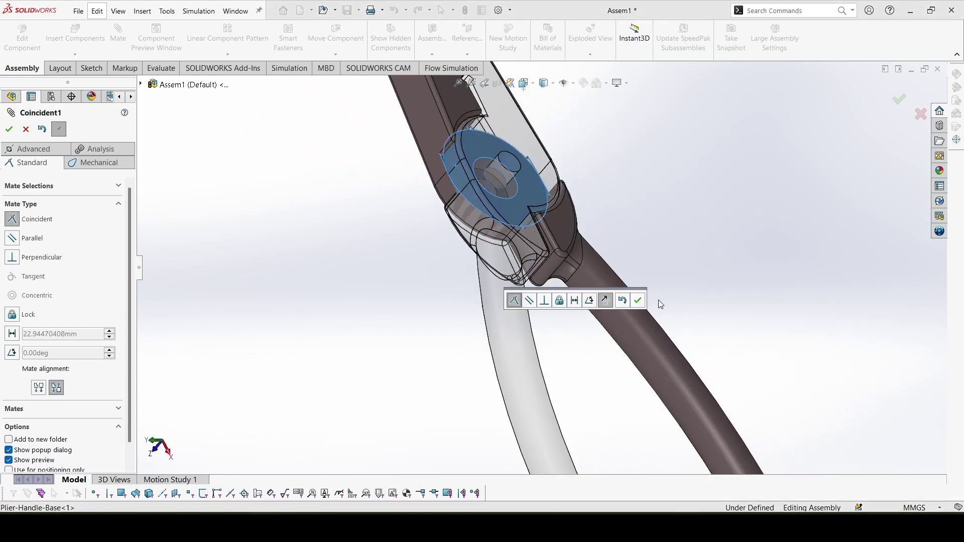
click(644, 300)
Seat Plier-Joint in the pivot hole with concentric and coincident mates, viewing the pliers obliquely.
scroll(424, 188, down, 5)
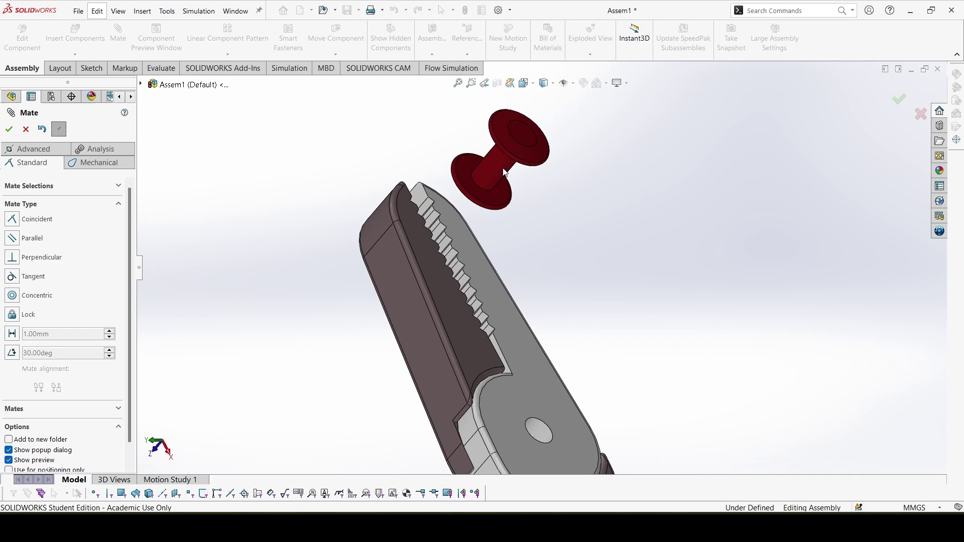
scroll(553, 393, down, 5)
click(532, 185)
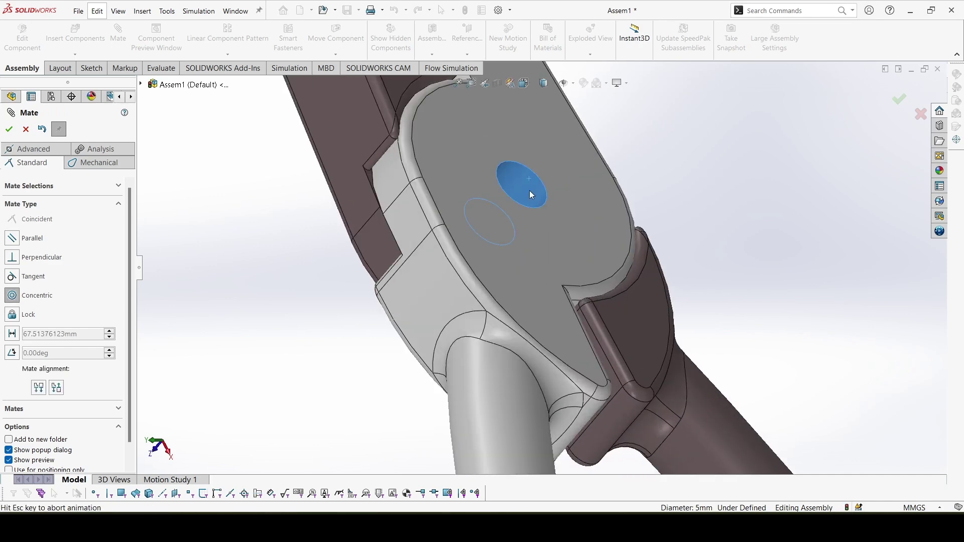
middle_drag(625, 217, 446, 221)
click(391, 174)
click(694, 293)
scroll(401, 236, up, 5)
middle_drag(458, 328, 585, 367)
scroll(563, 288, down, 4)
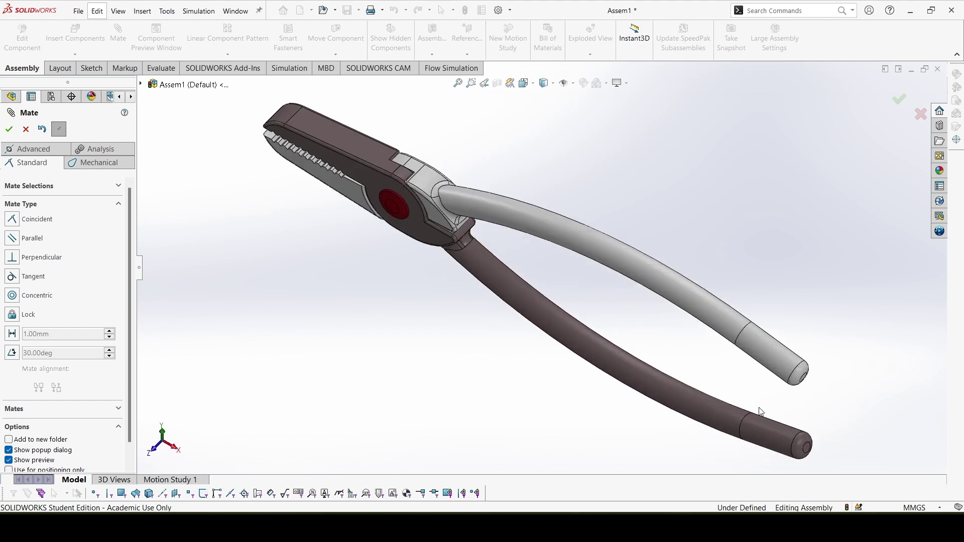
scroll(409, 266, up, 4)
middle_drag(486, 299, 499, 245)
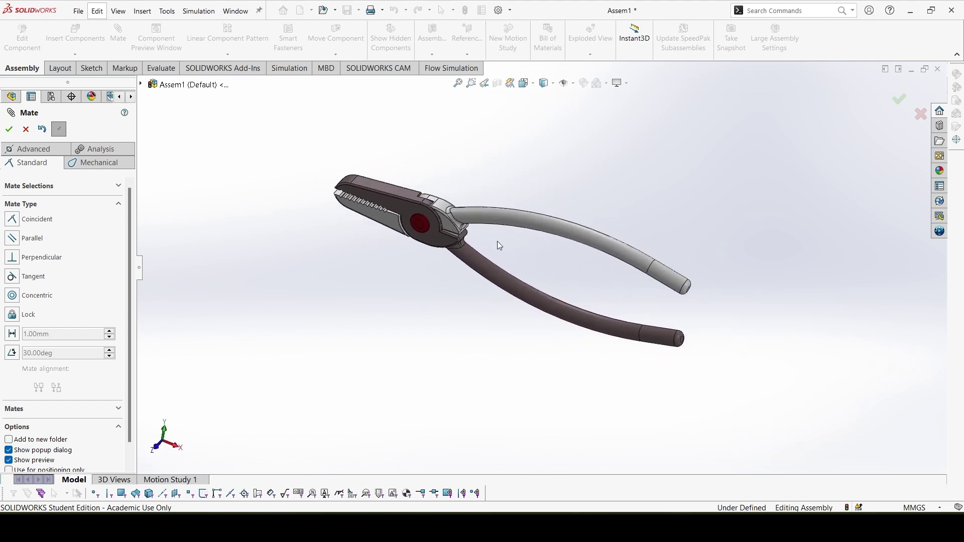
Close Mate and drag the upper handle to swing it about the pivot.
click(26, 130)
click(622, 236)
drag(623, 240, 592, 221)
click(508, 158)
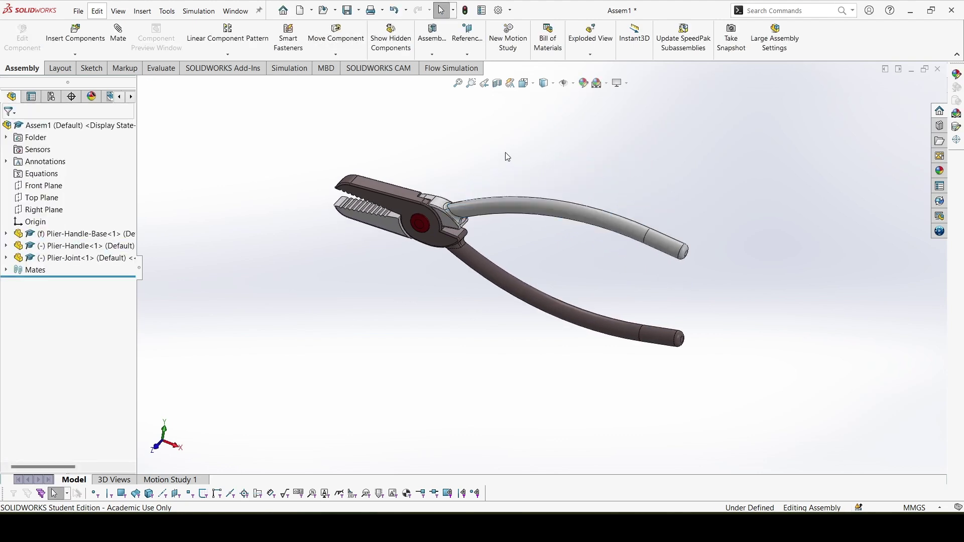
Move the upper handle with Collision Detection set to Stop at collision, leaving the jaws nearly closed.
click(336, 35)
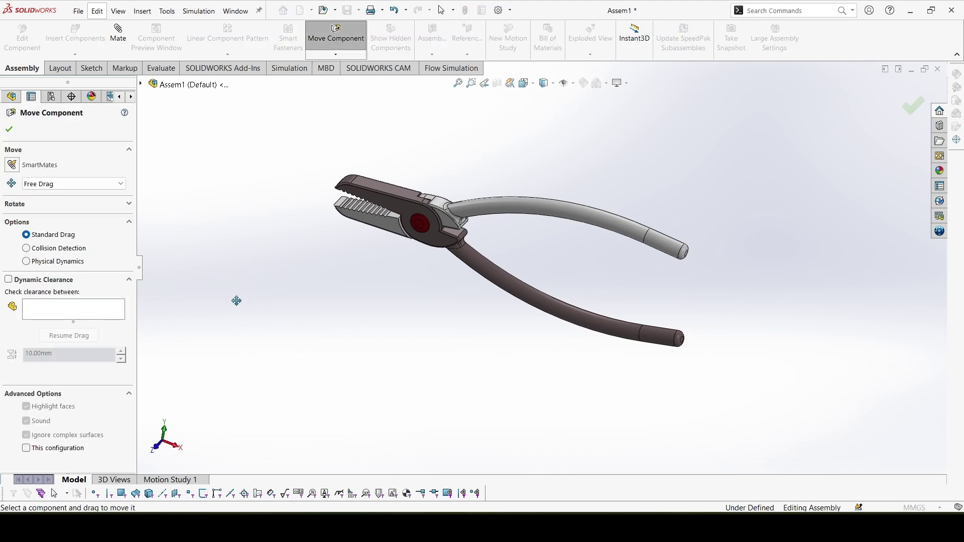
click(27, 248)
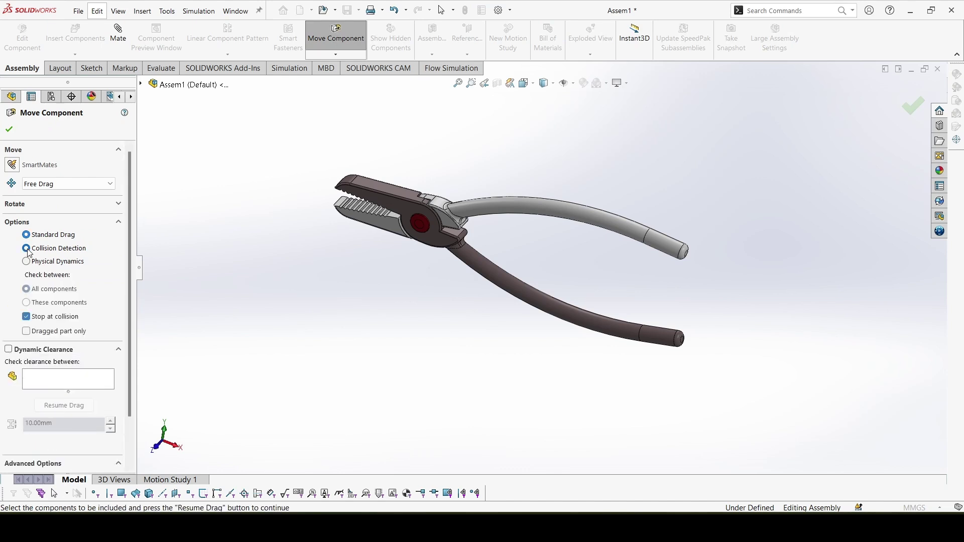
click(29, 317)
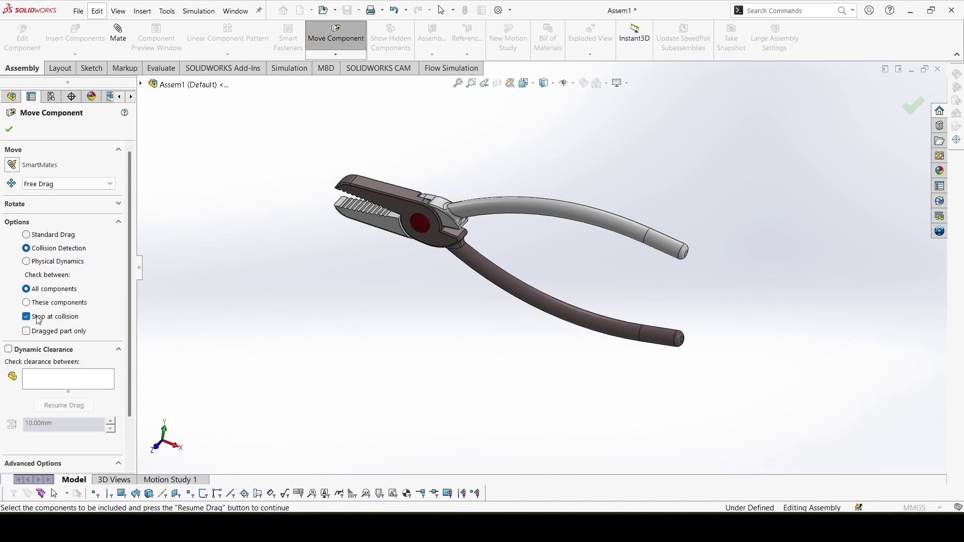
drag(600, 223, 502, 143)
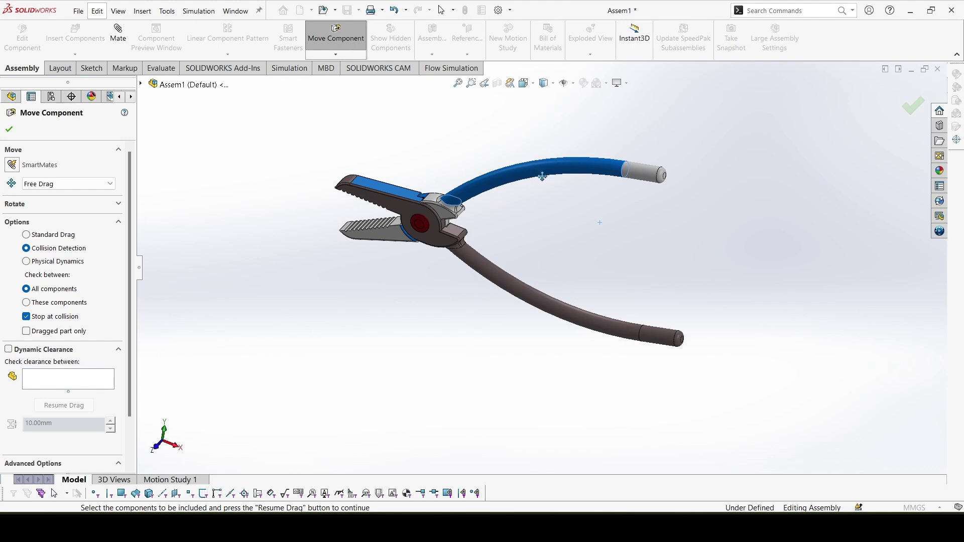
drag(542, 176, 637, 303)
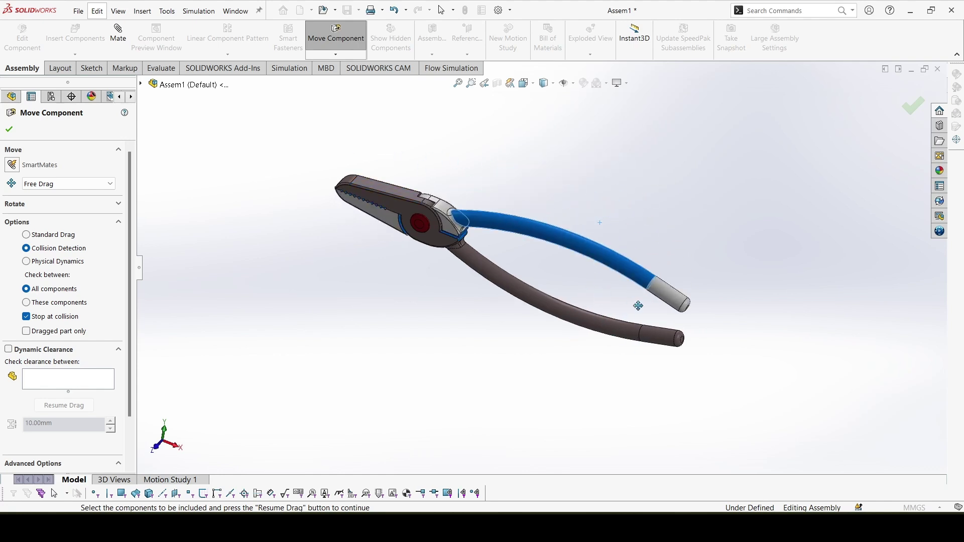
click(10, 128)
scroll(511, 234, down, 2)
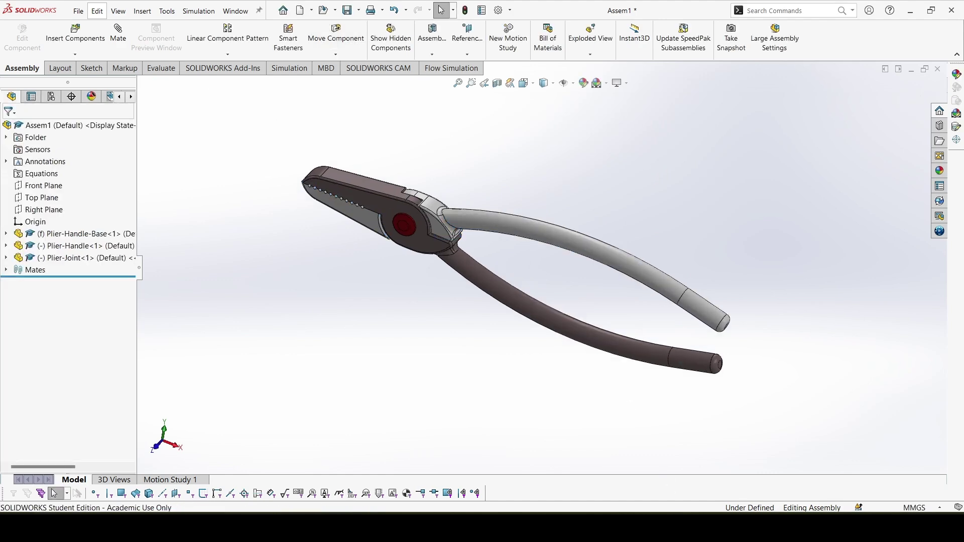
key(alt+Tab)
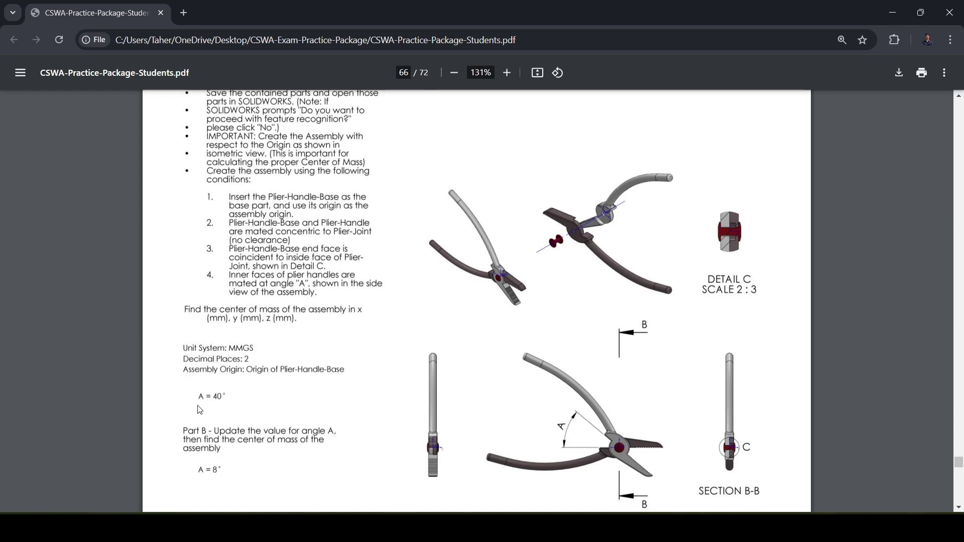
mouse_move(624, 527)
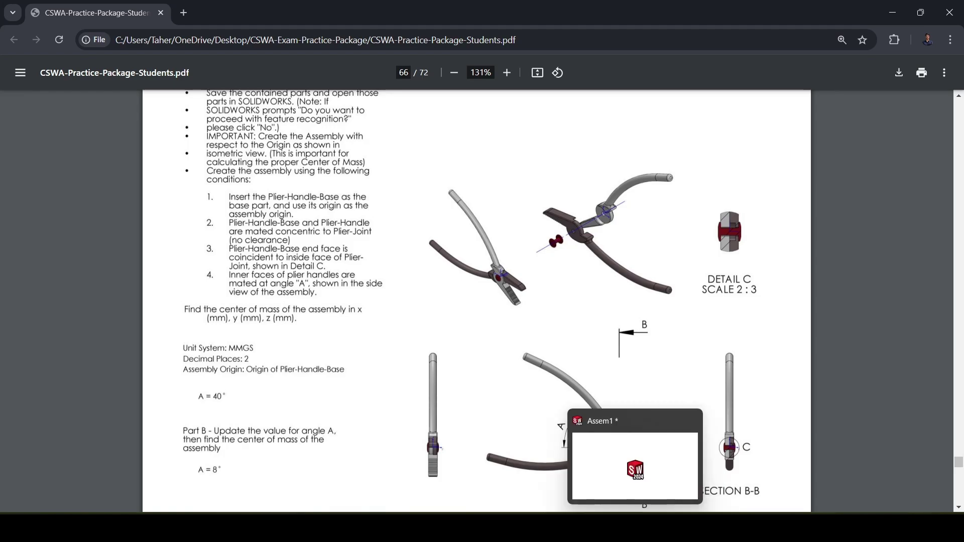
click(625, 459)
Add a 40° Angle mate between the inner faces of the two plier handles.
drag(542, 233, 503, 163)
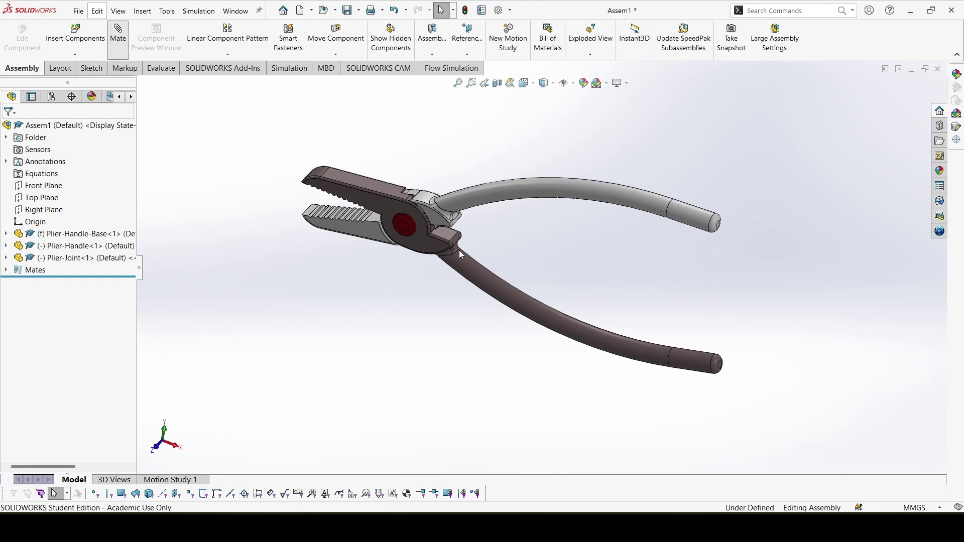
key(m)
scroll(449, 243, down, 3)
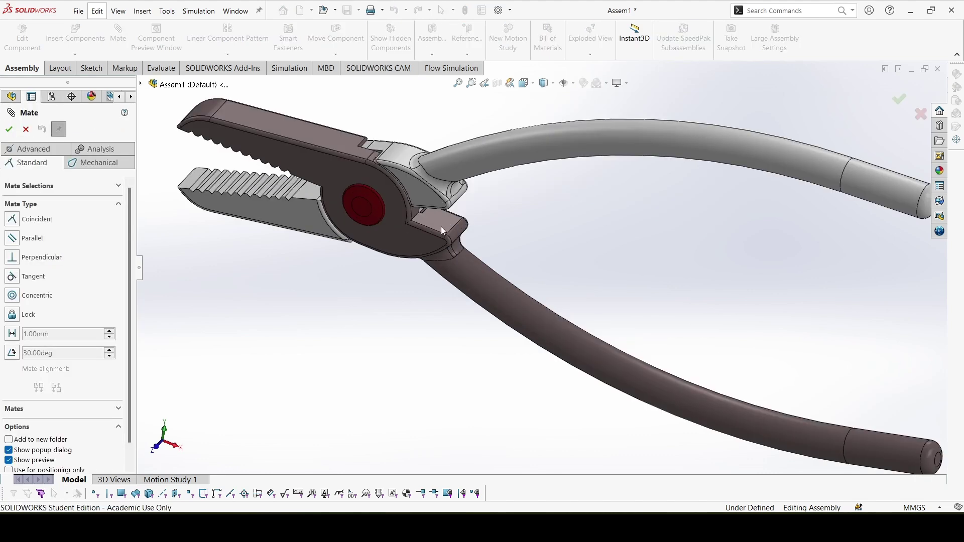
click(440, 224)
middle_drag(440, 224, 427, 116)
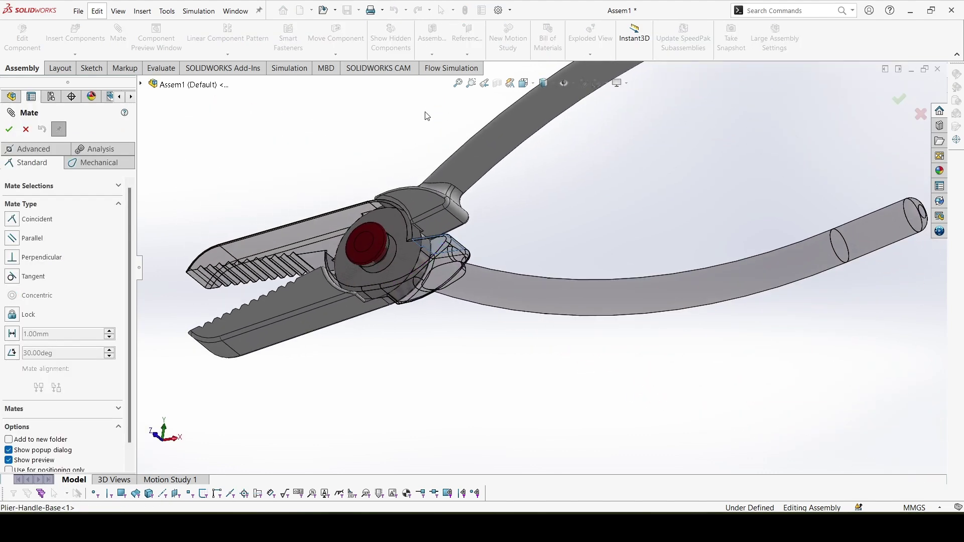
click(439, 222)
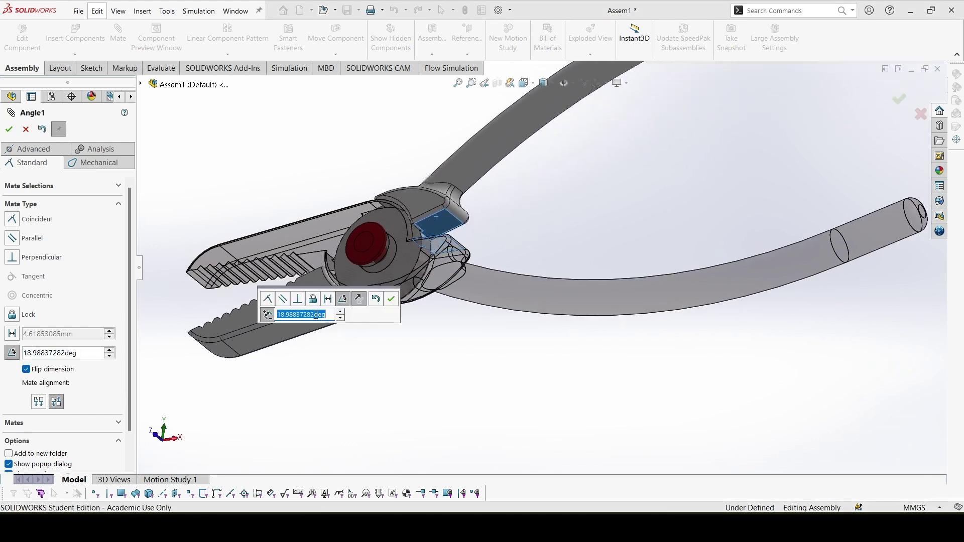
text(40)
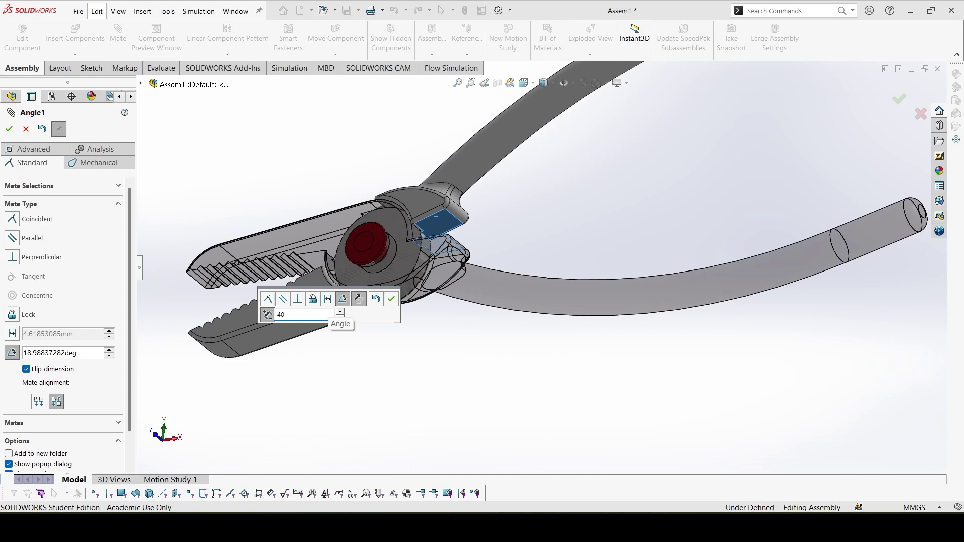
key(Return)
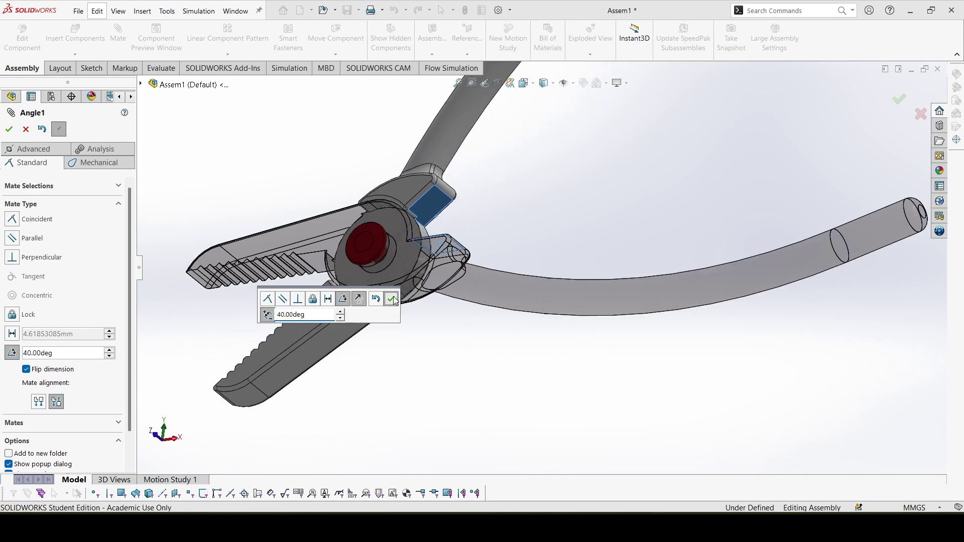
click(391, 300)
middle_drag(401, 281, 517, 259)
click(896, 102)
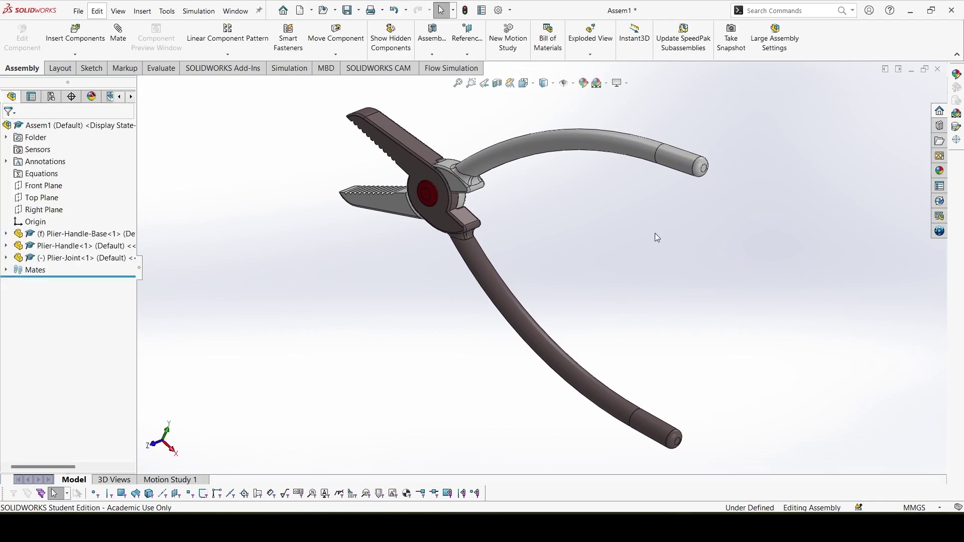
click(607, 462)
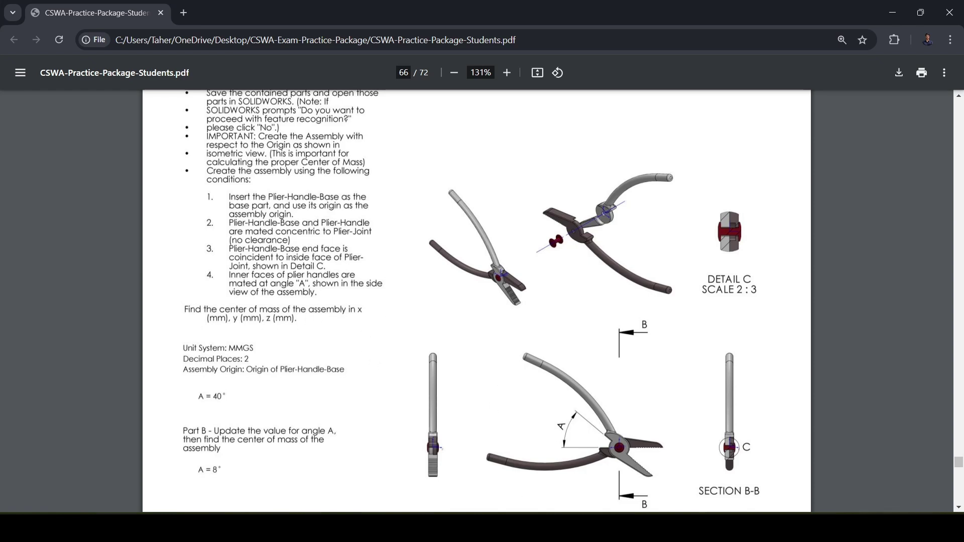
key(alt+Tab)
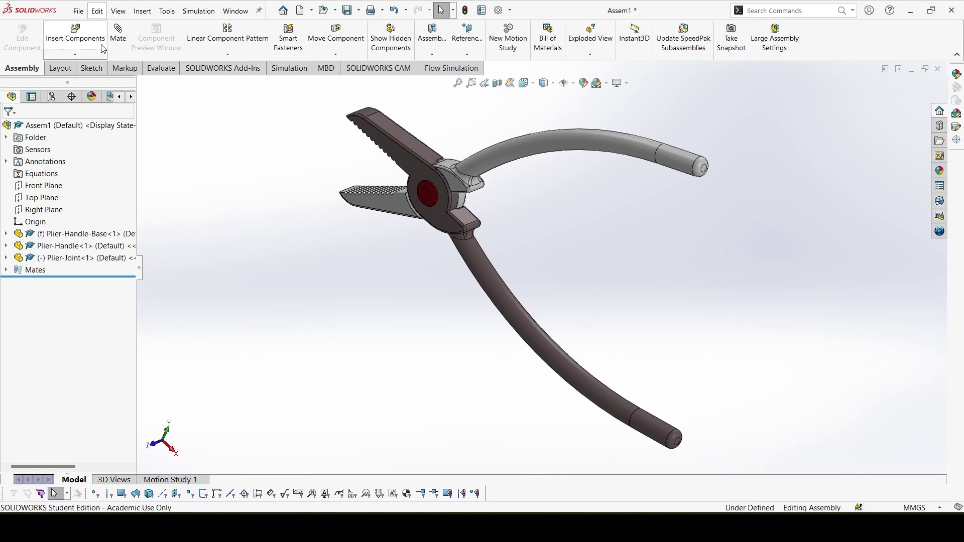
Run Mass Properties, read center of mass X 39.76, Y 14.47, Z -0.01 mm, then return to the PDF.
click(160, 71)
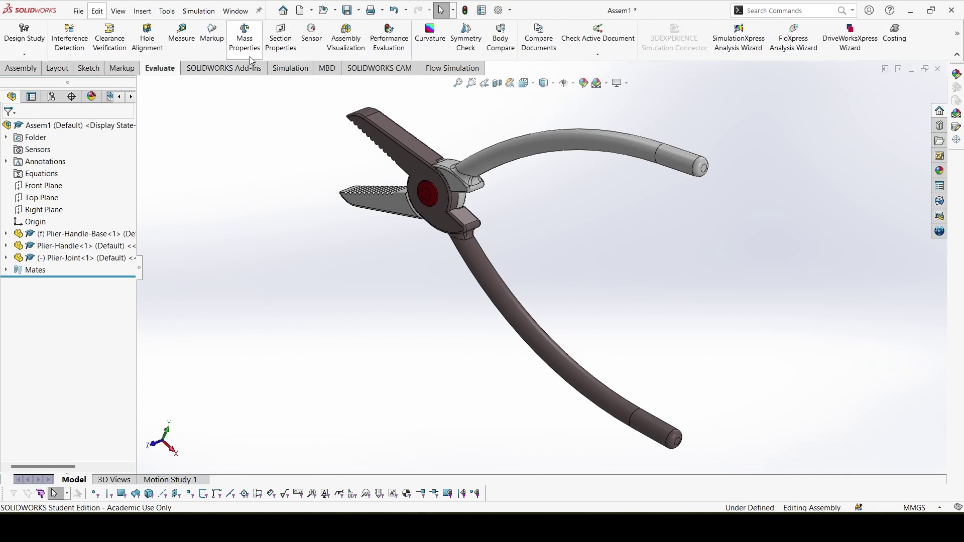
click(245, 38)
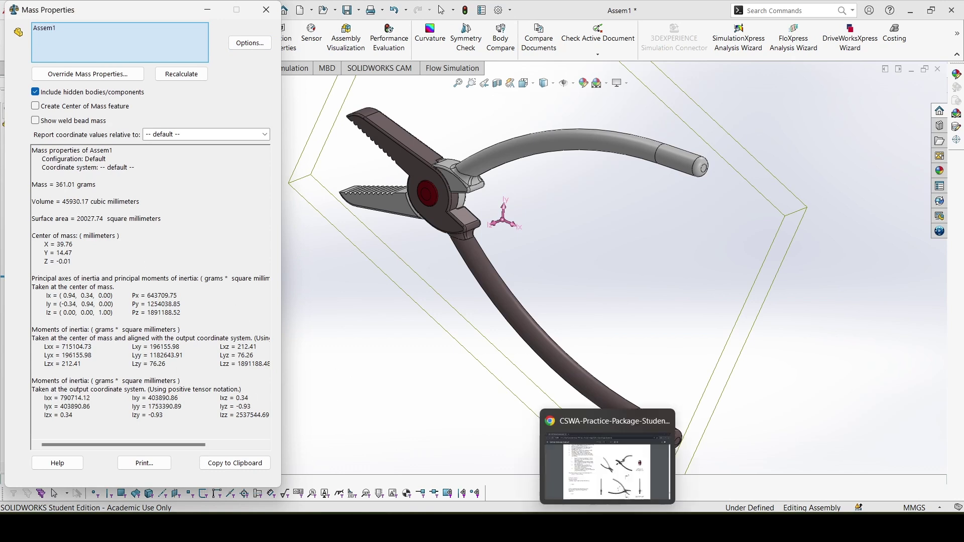
key(alt+Tab)
Bring the page 72 J) Assemblies & Mates answers into a smaller Chrome window beside Mass Properties.
scroll(830, 343, down, 20)
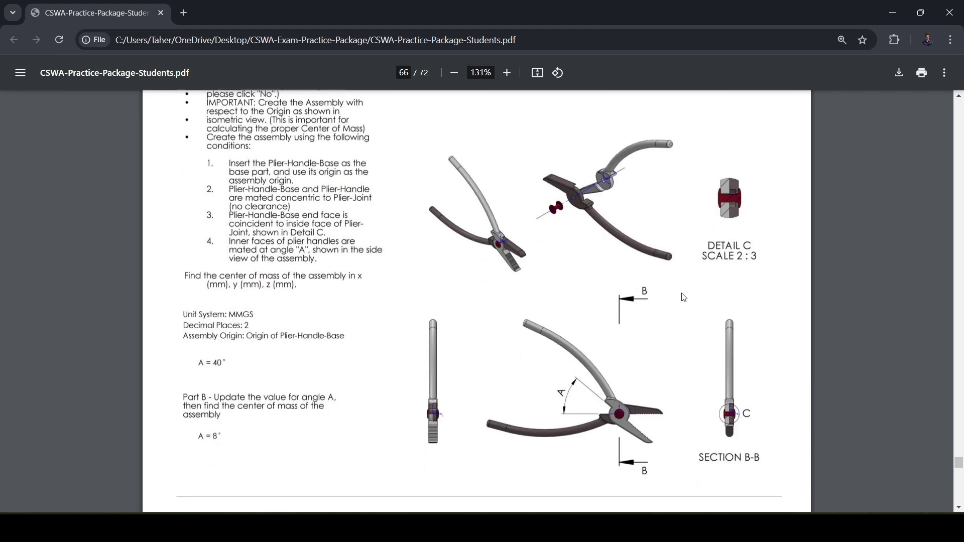
scroll(623, 241, down, 20)
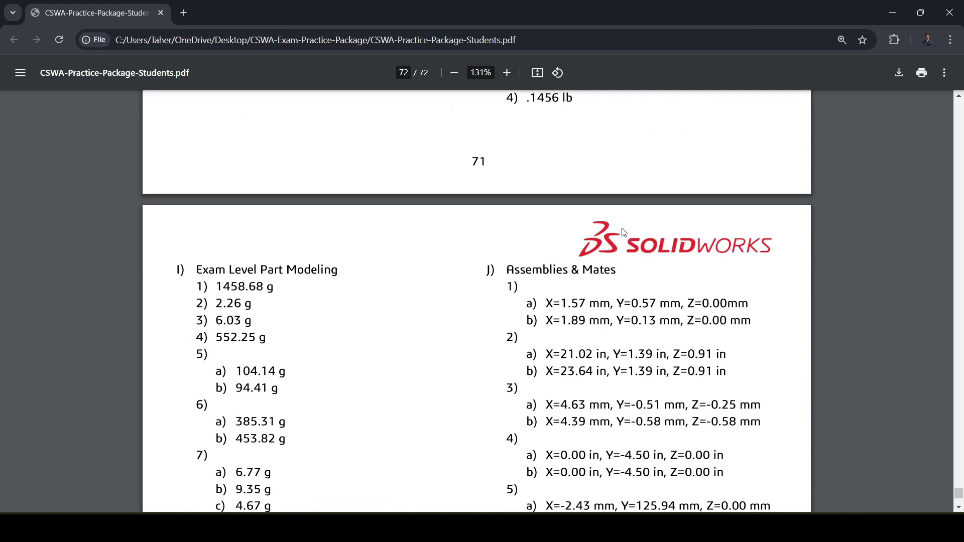
scroll(622, 231, up, 4)
scroll(622, 231, down, 4)
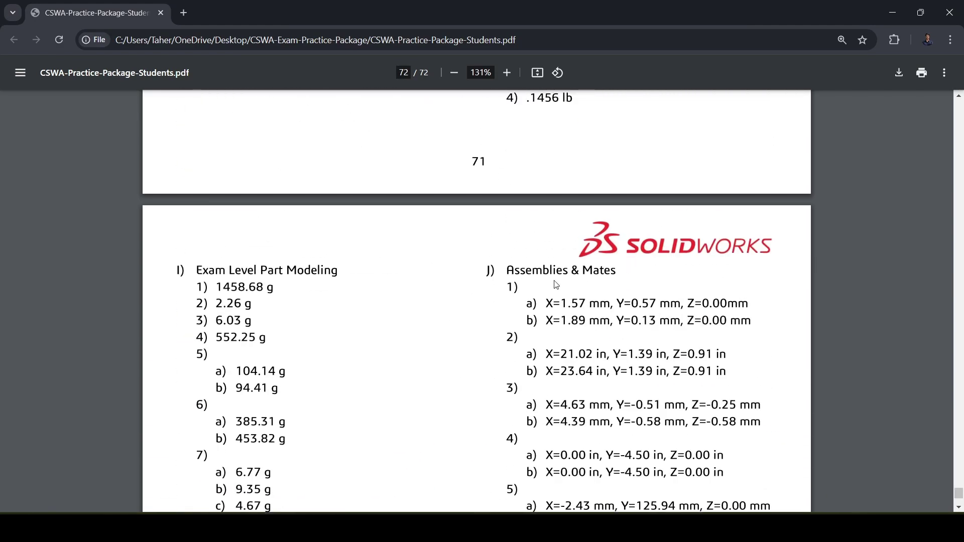
scroll(543, 271, down, 2)
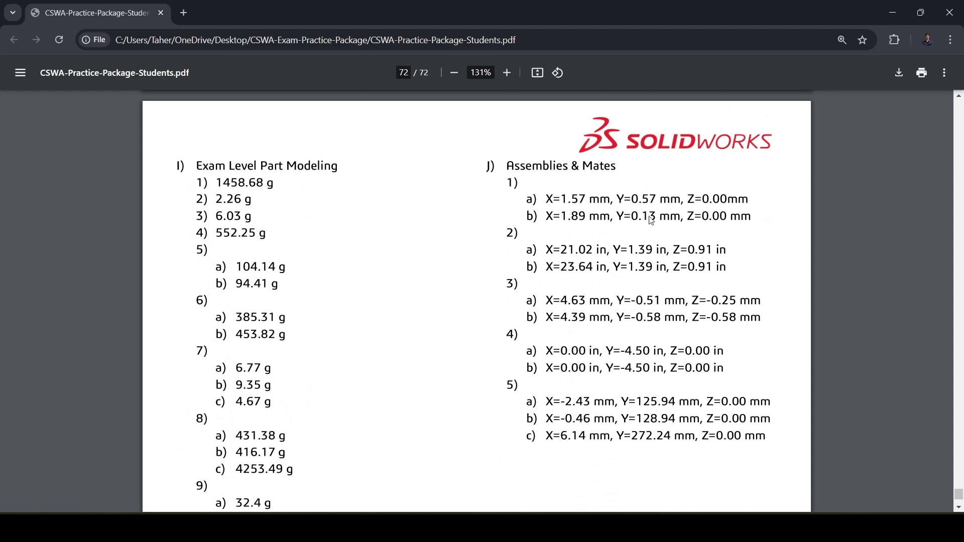
click(921, 12)
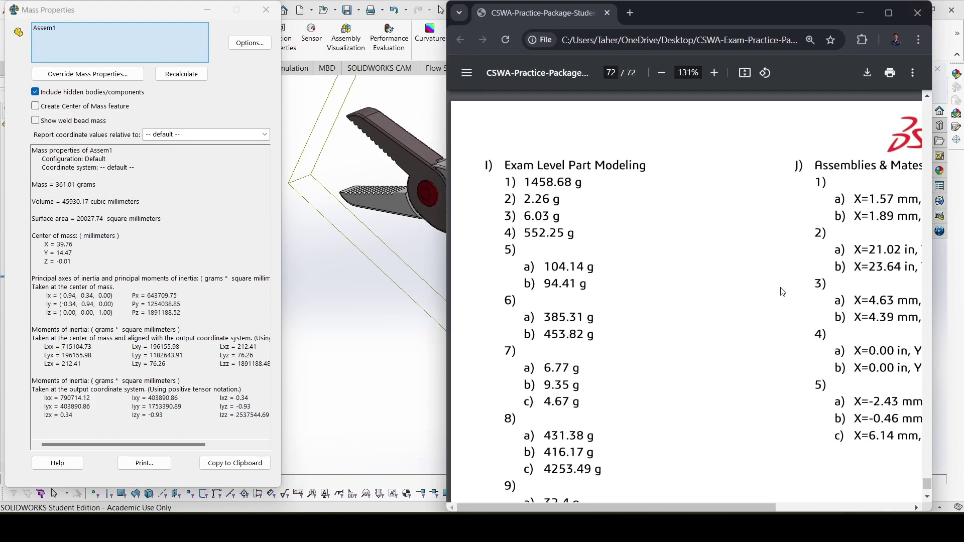
scroll(782, 291, right, 3)
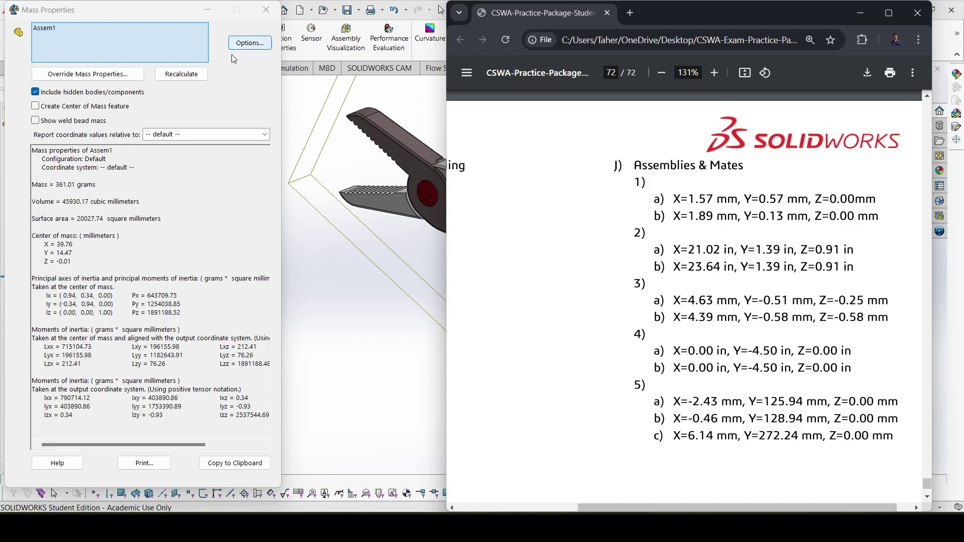
Switch Mass Properties to custom inch units, giving X 1.57, Y 0.57, Z 0.00, then return to the answer key.
click(250, 43)
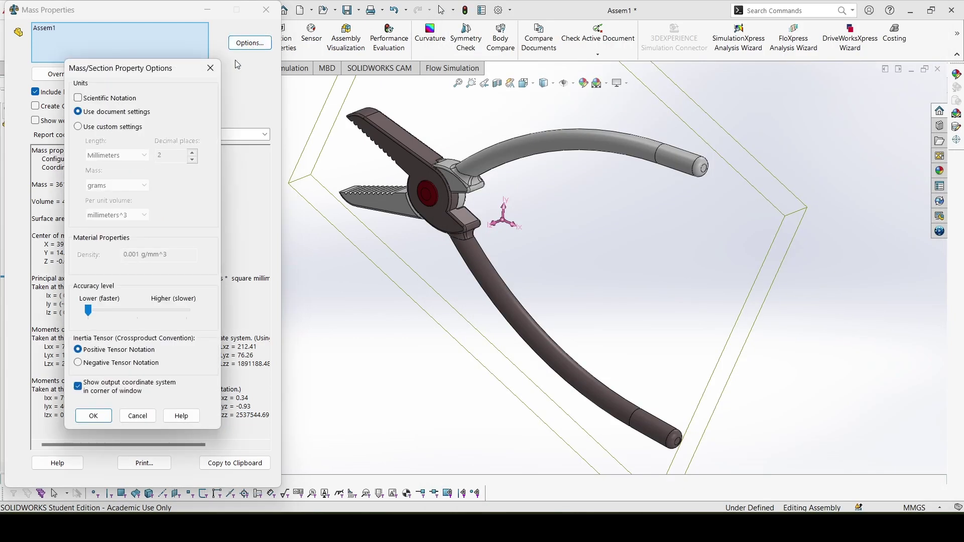
click(78, 127)
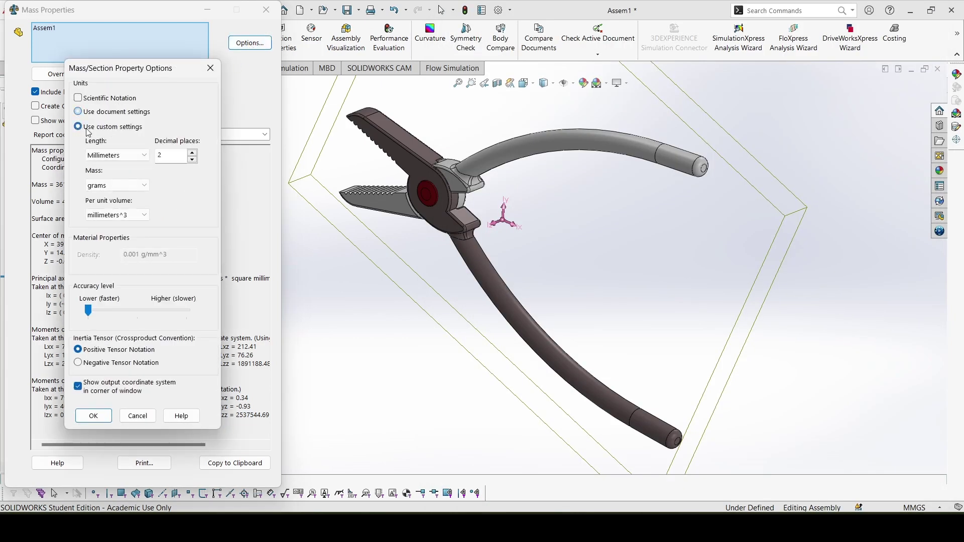
click(140, 157)
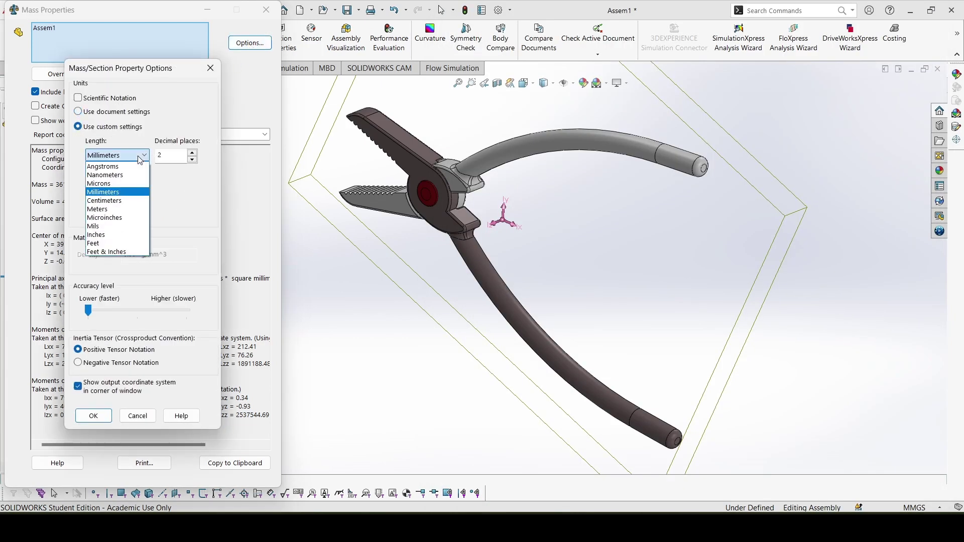
click(118, 234)
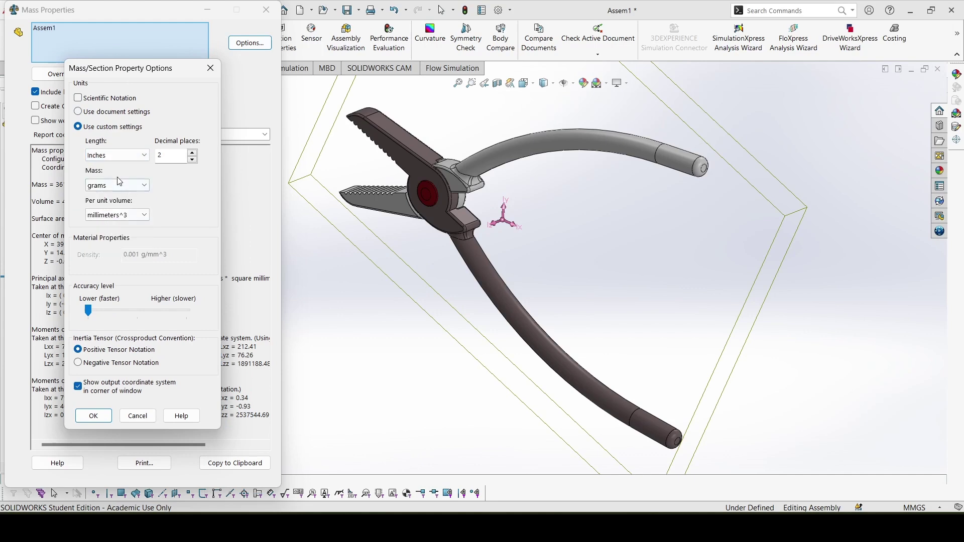
click(93, 416)
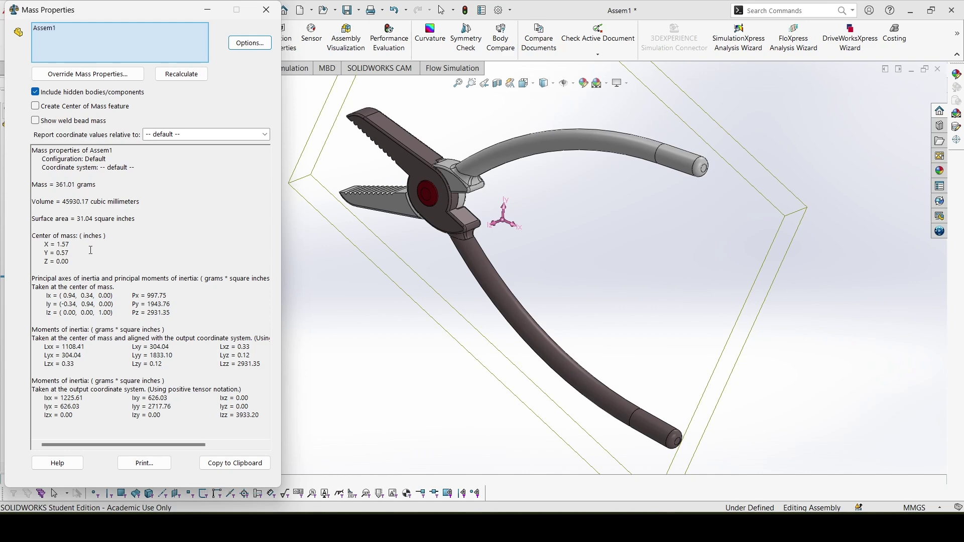
key(alt+Tab)
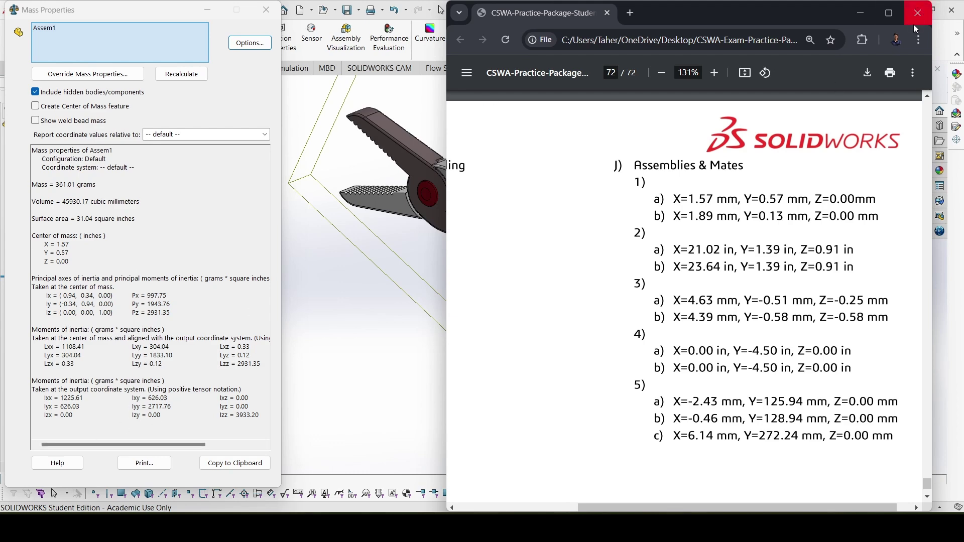
Maximize the PDF and scroll up to page 66's pliers problem to check Part B's 8° angle.
click(888, 16)
scroll(425, 261, up, 20)
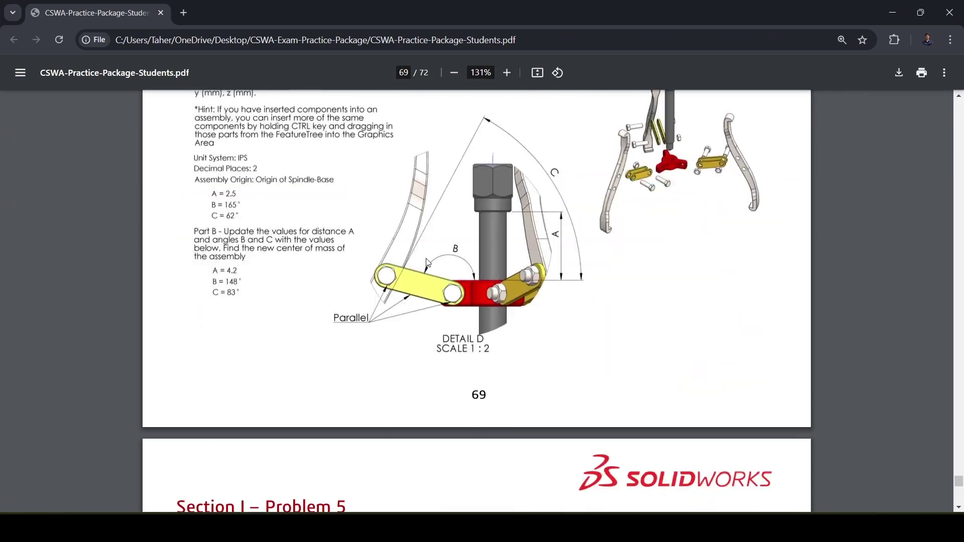
scroll(428, 262, up, 20)
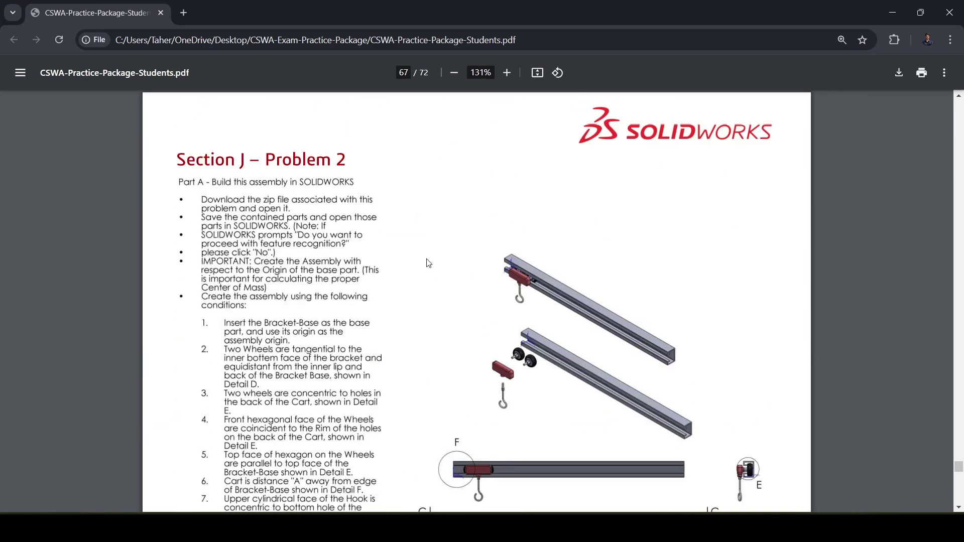
scroll(428, 262, up, 10)
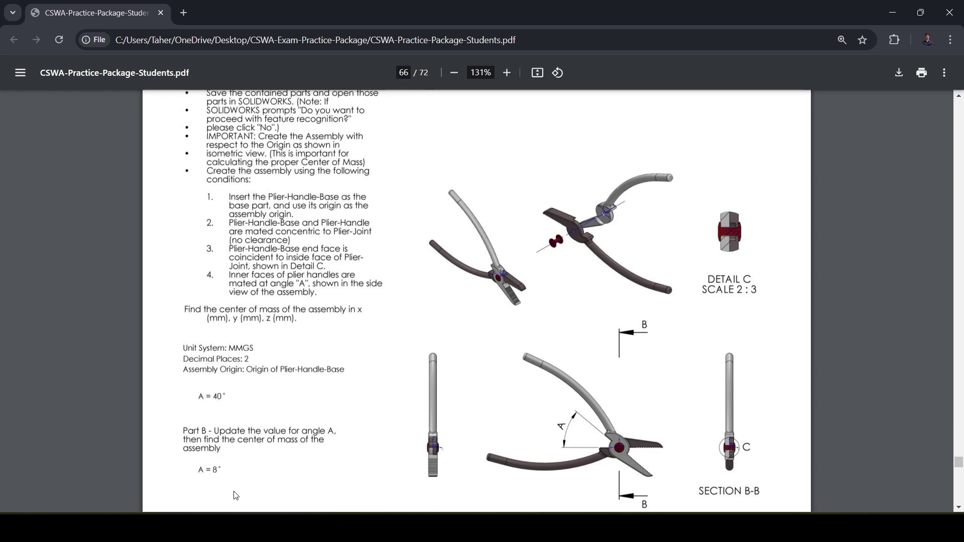
click(630, 525)
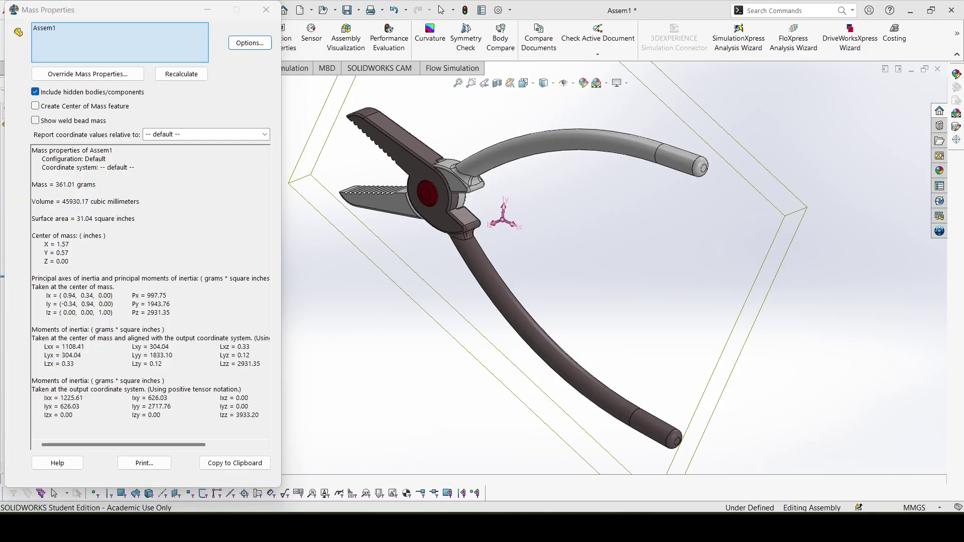
Edit the Angle1 mate, replacing the 40.00deg value with the new 8° angle.
click(280, 8)
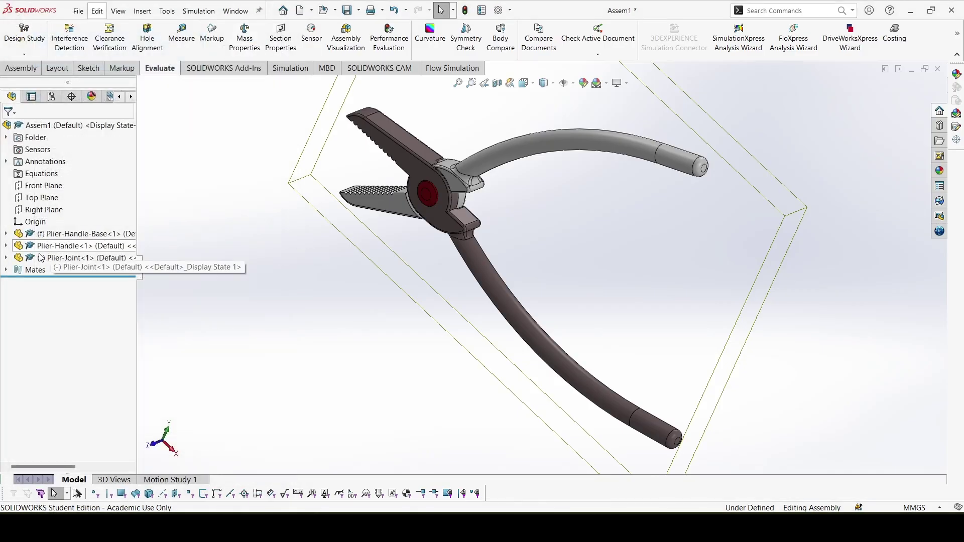
click(5, 270)
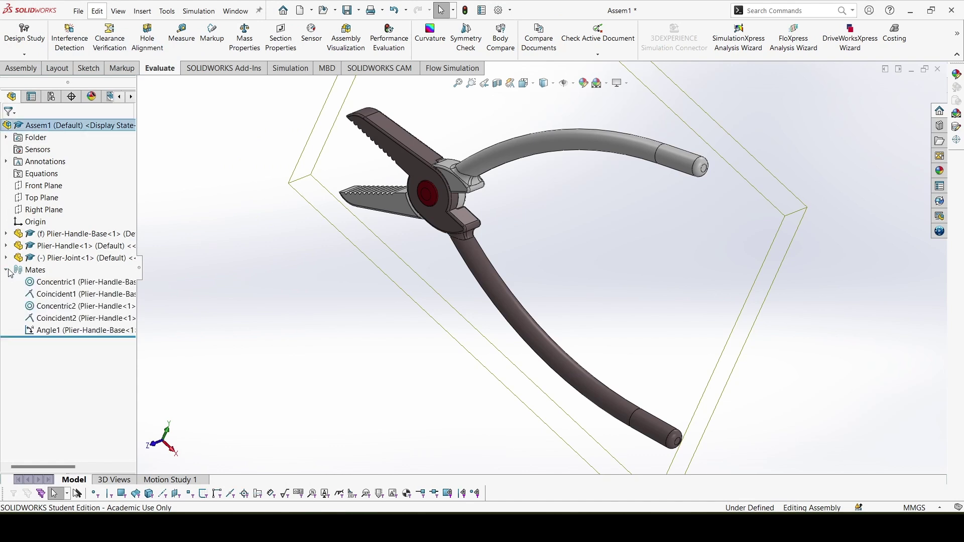
click(81, 332)
click(86, 302)
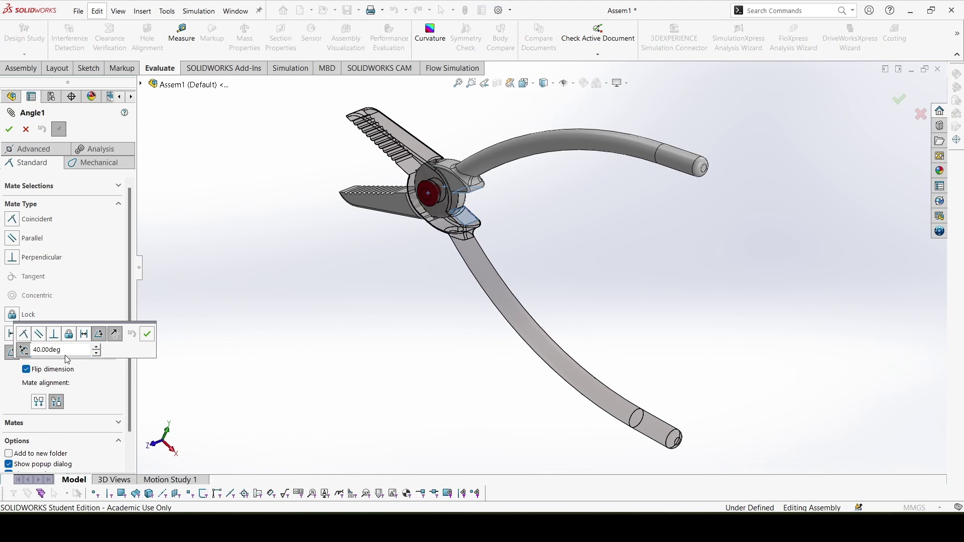
click(68, 353)
text(8)
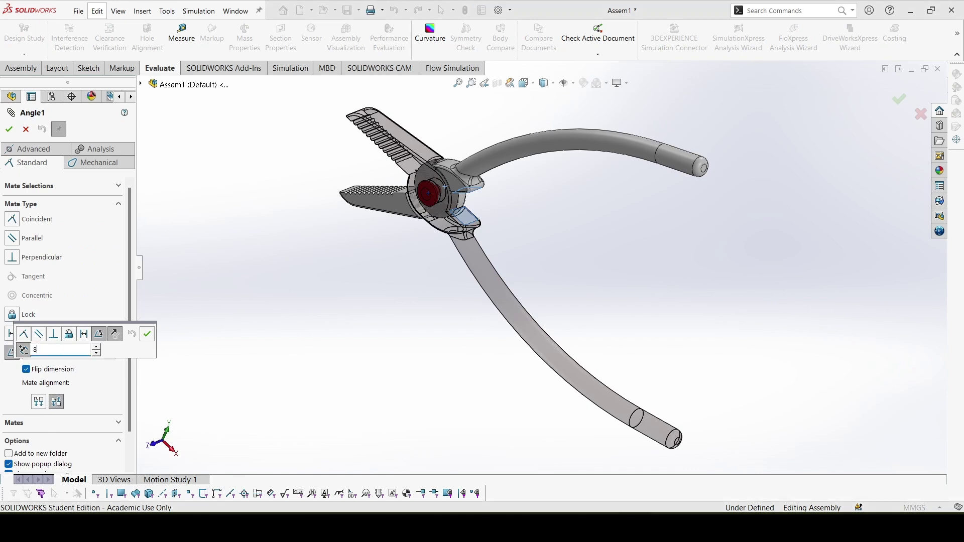
key(BackSpace)
text(30deg)
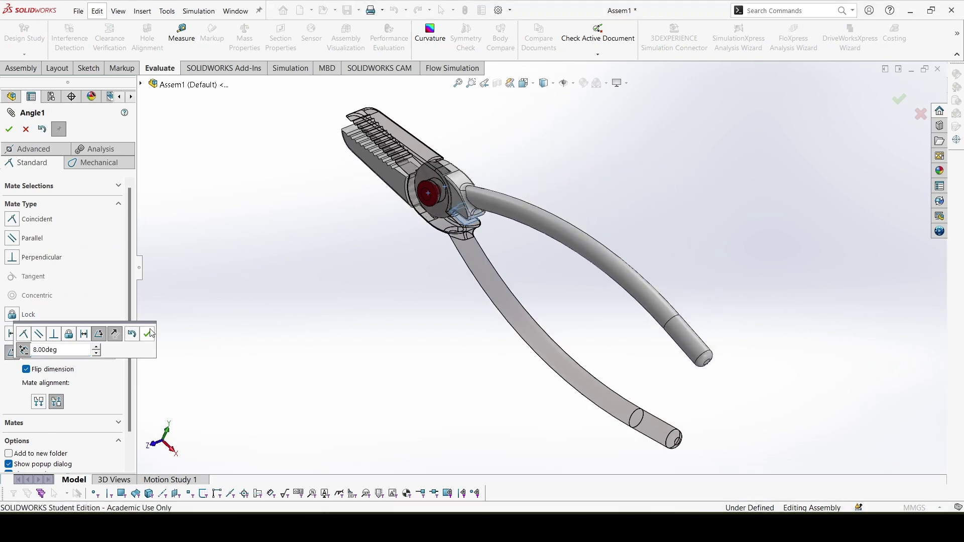
Apply the 8° mate and compute mass properties: center of mass X 1.89, Y 0.13, Z 0.00 in.
click(147, 334)
click(9, 129)
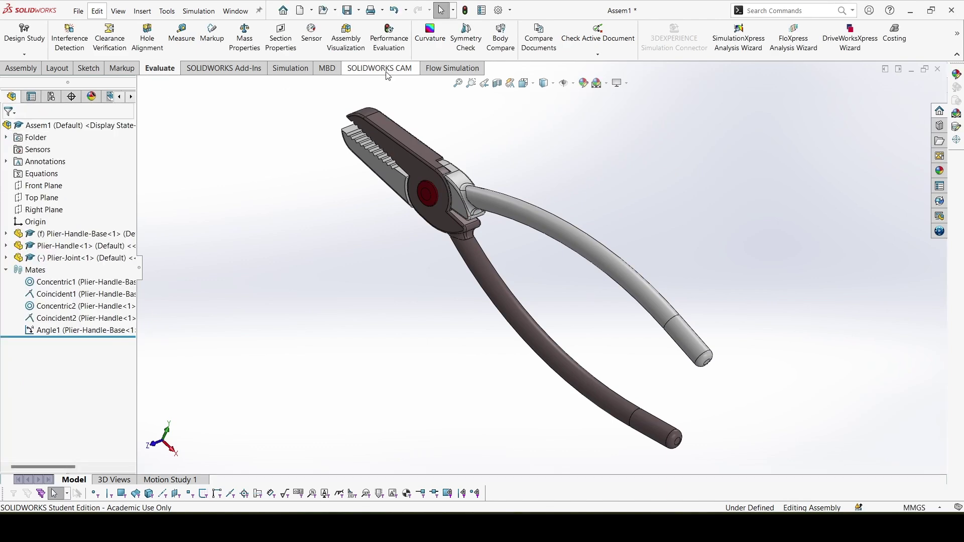
click(244, 35)
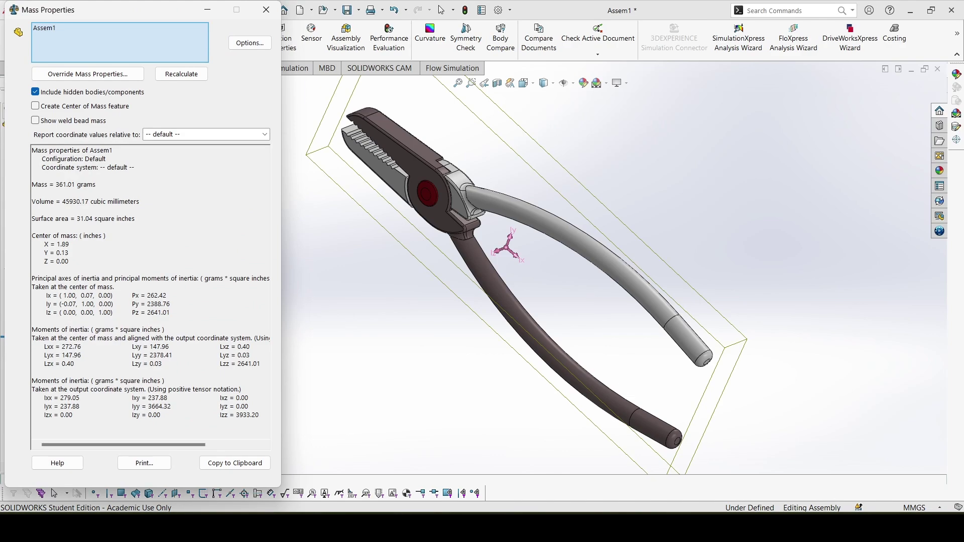
key(alt+Tab)
Compare the 8° center of mass with answer key 1b, then minimize Chrome and close Mass Properties.
scroll(583, 261, down, 20)
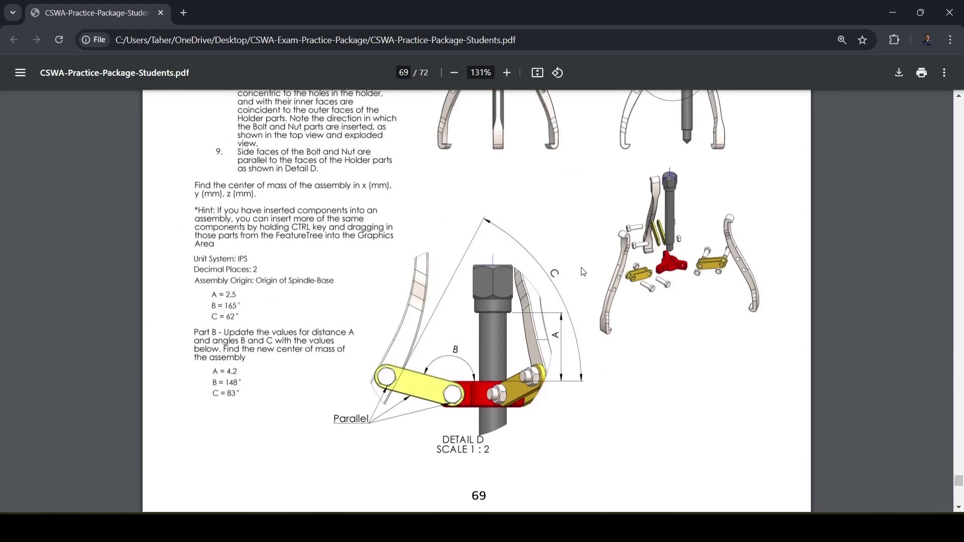
scroll(583, 260, up, 2)
scroll(583, 260, down, 6)
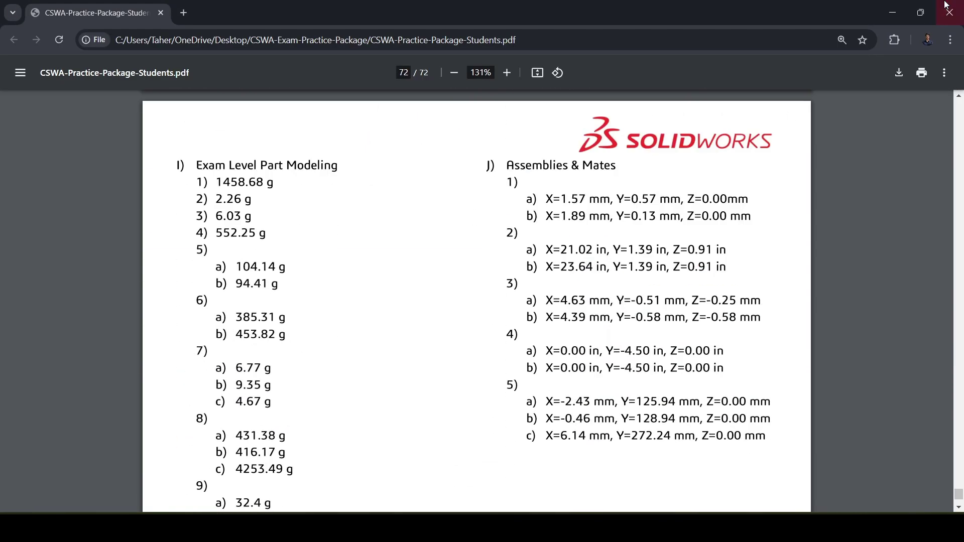
click(921, 12)
shift+scroll(820, 256, right, 4)
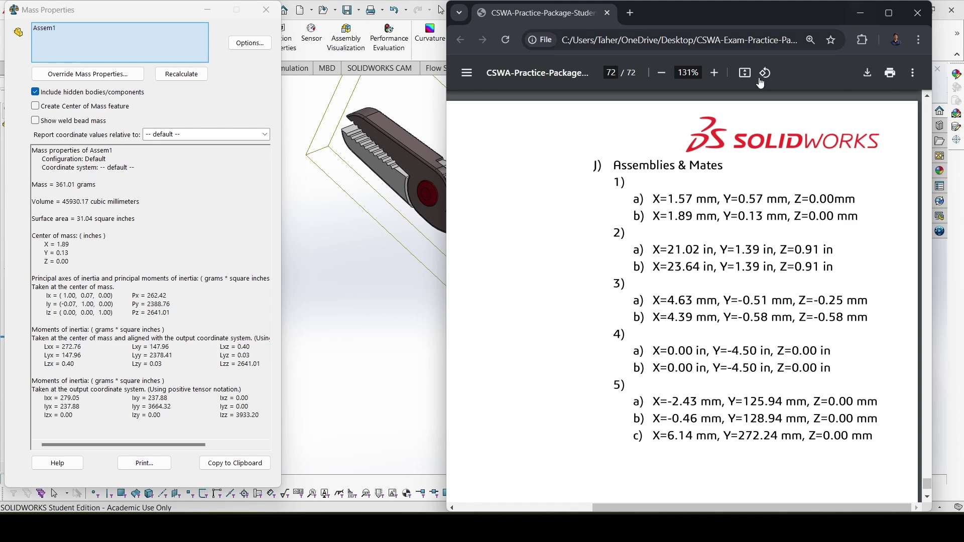
click(860, 12)
click(266, 10)
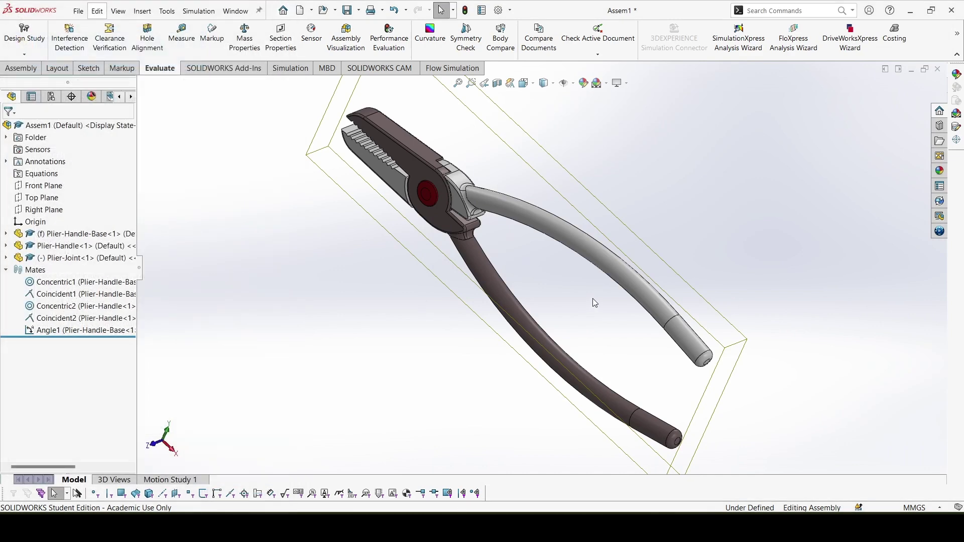
mouse_move(663, 527)
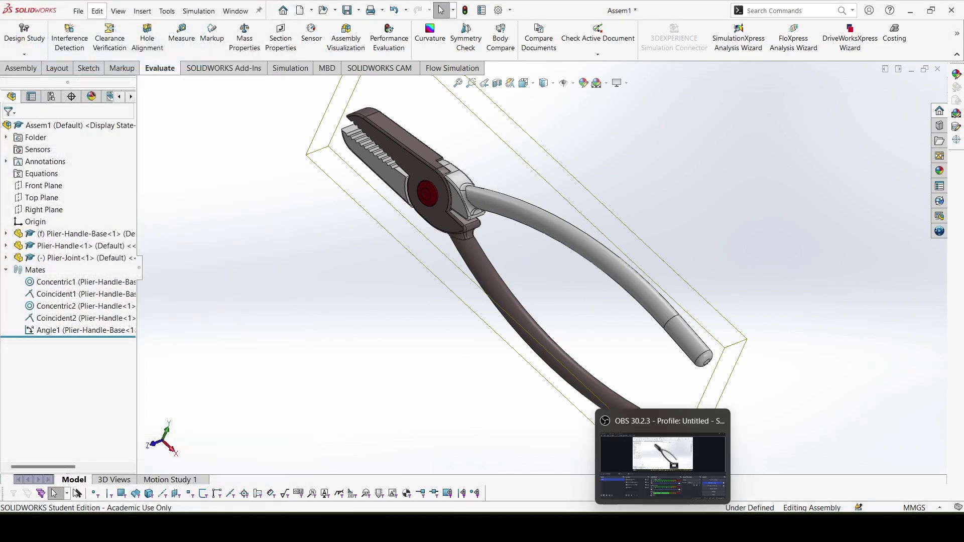